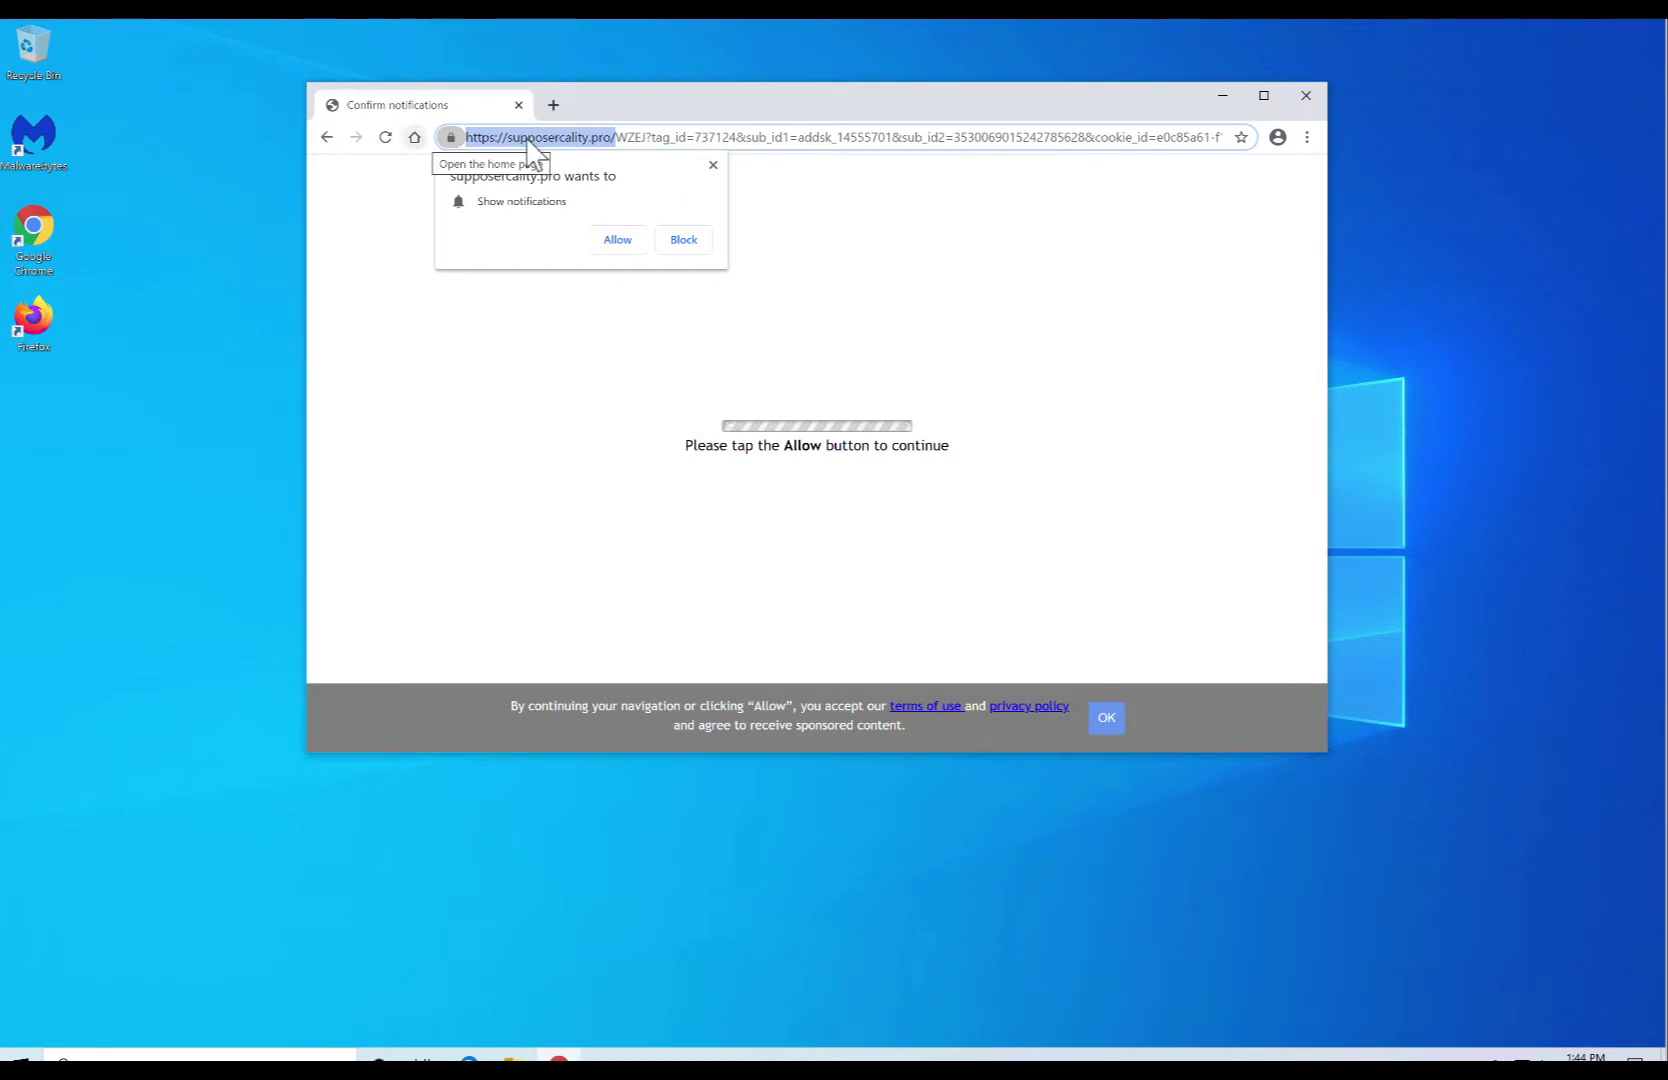
Allow notifications from supposercality.pro and open Chrome's notification permissions in the site settings.
left_click(620, 242)
left_click(1308, 138)
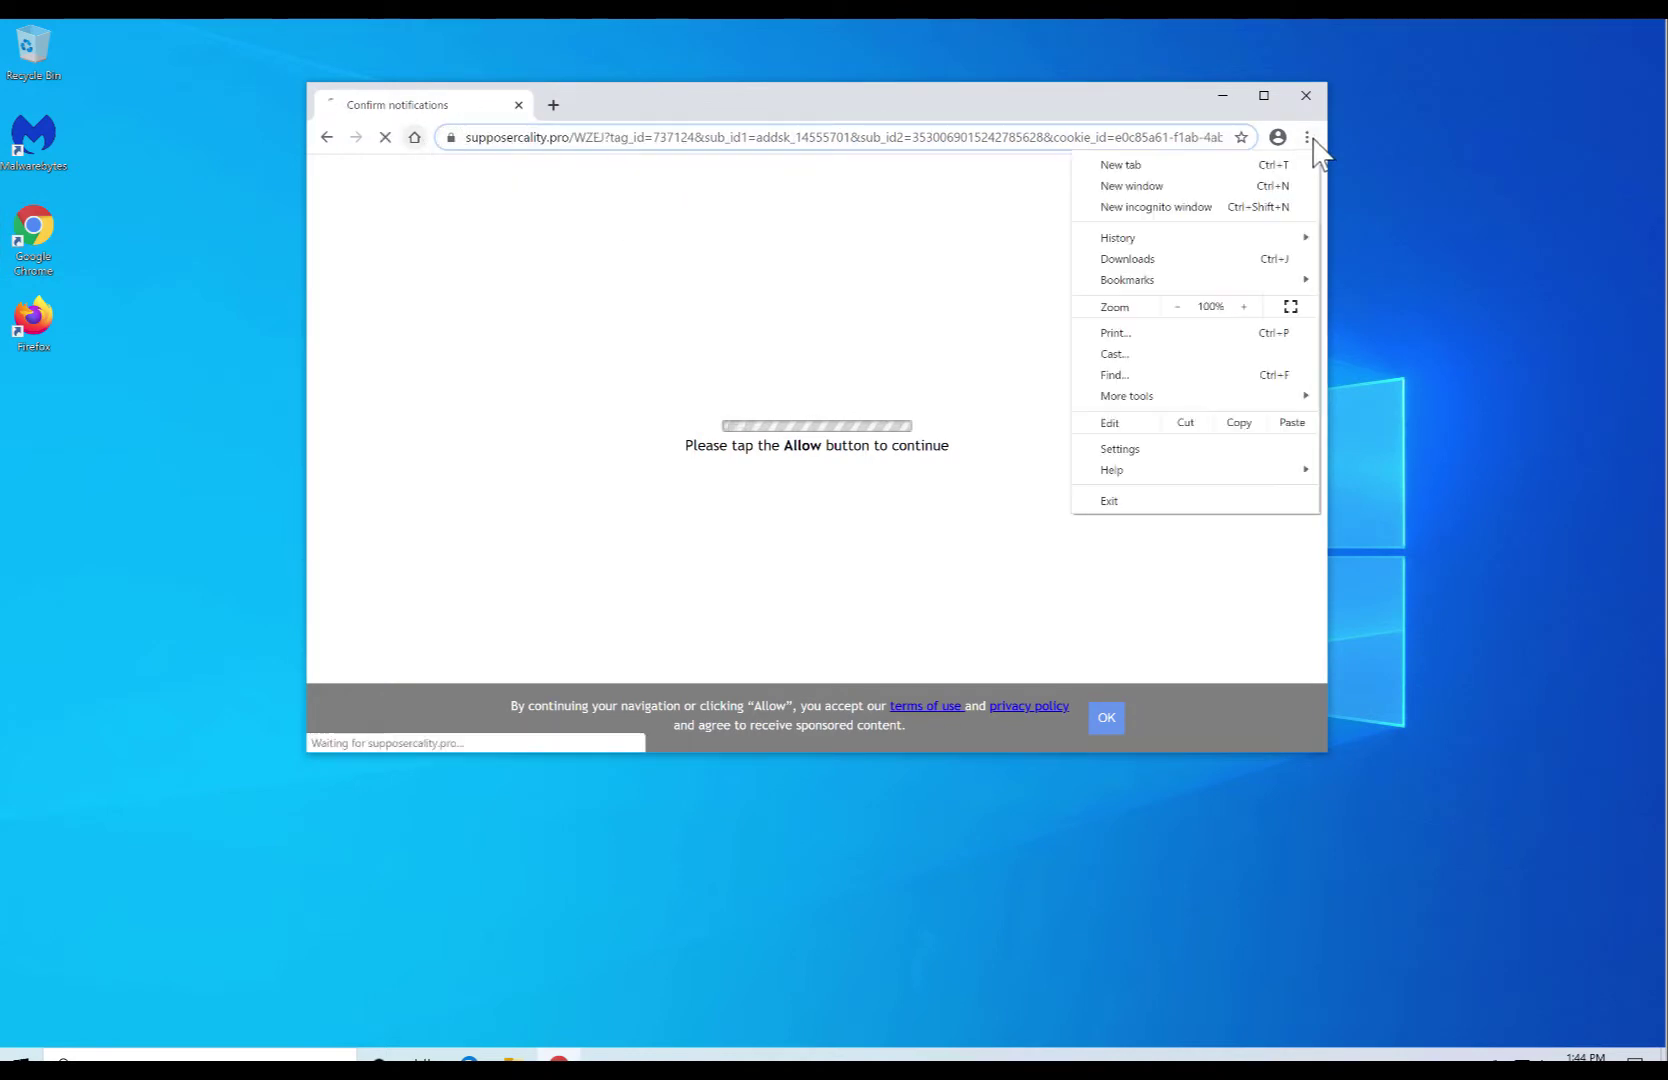
left_click(1152, 452)
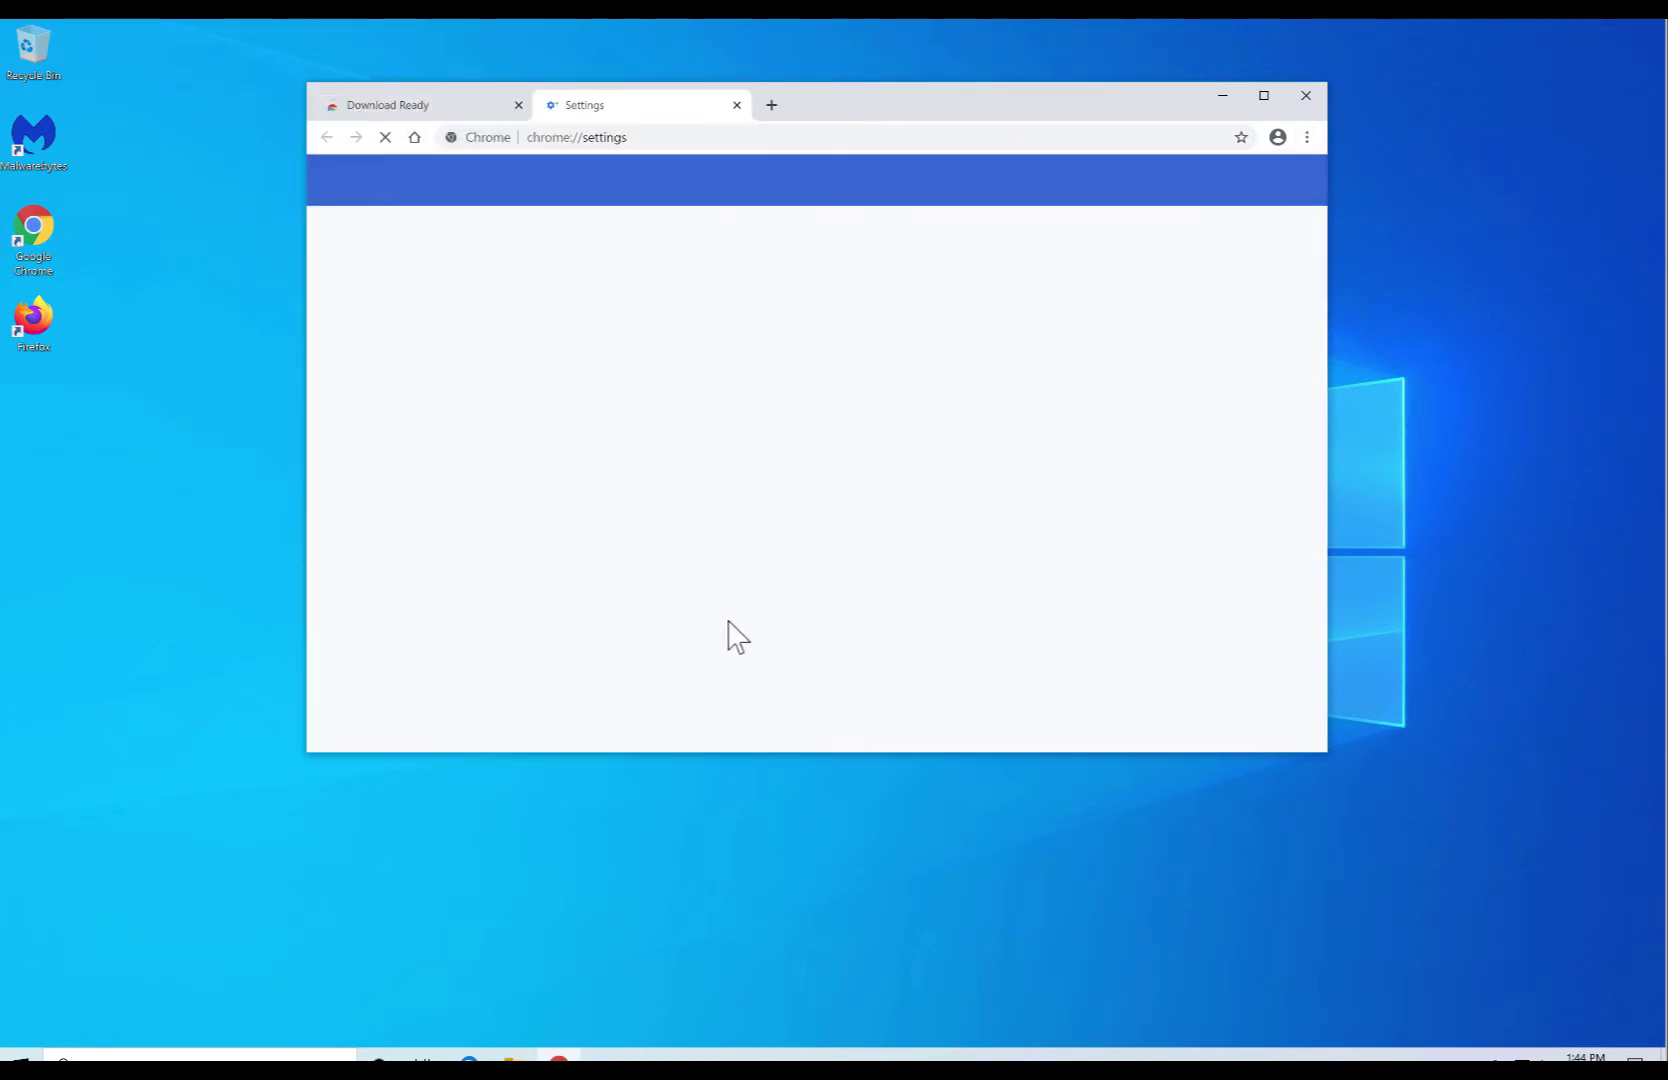
scroll(737, 636, "down", 10)
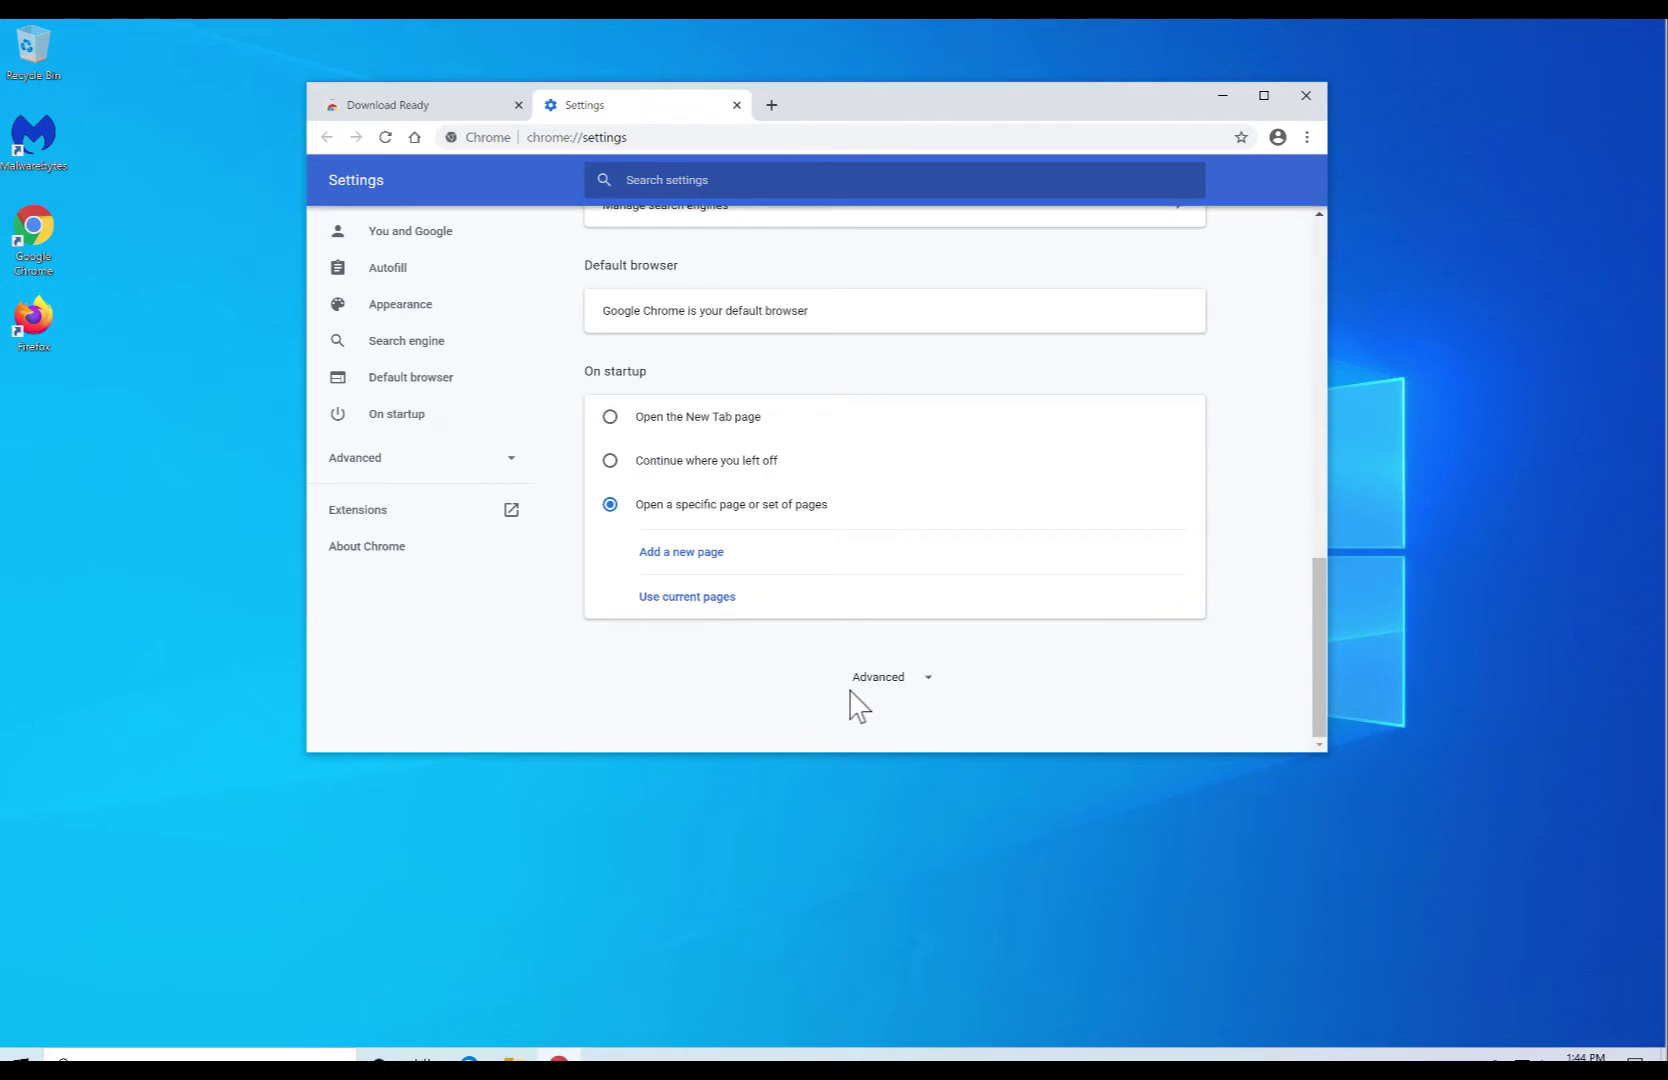
left_click(880, 682)
scroll(864, 681, "down", 5)
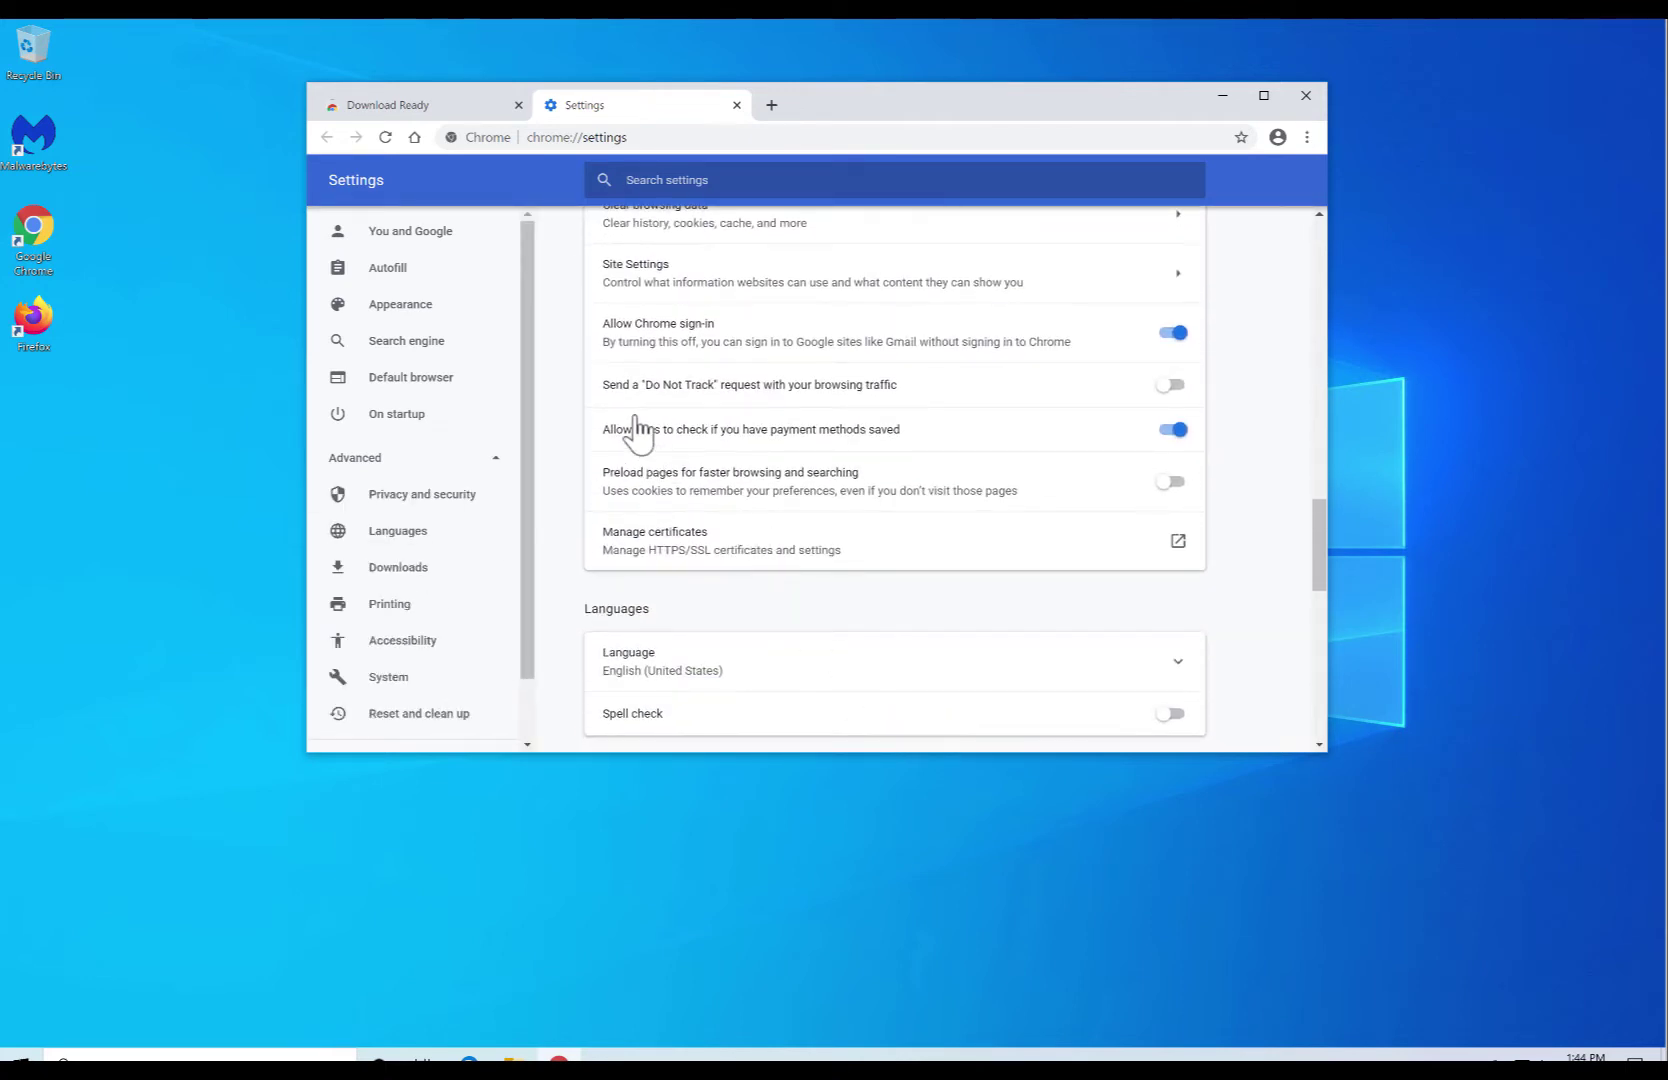
scroll(637, 430, "up", 1)
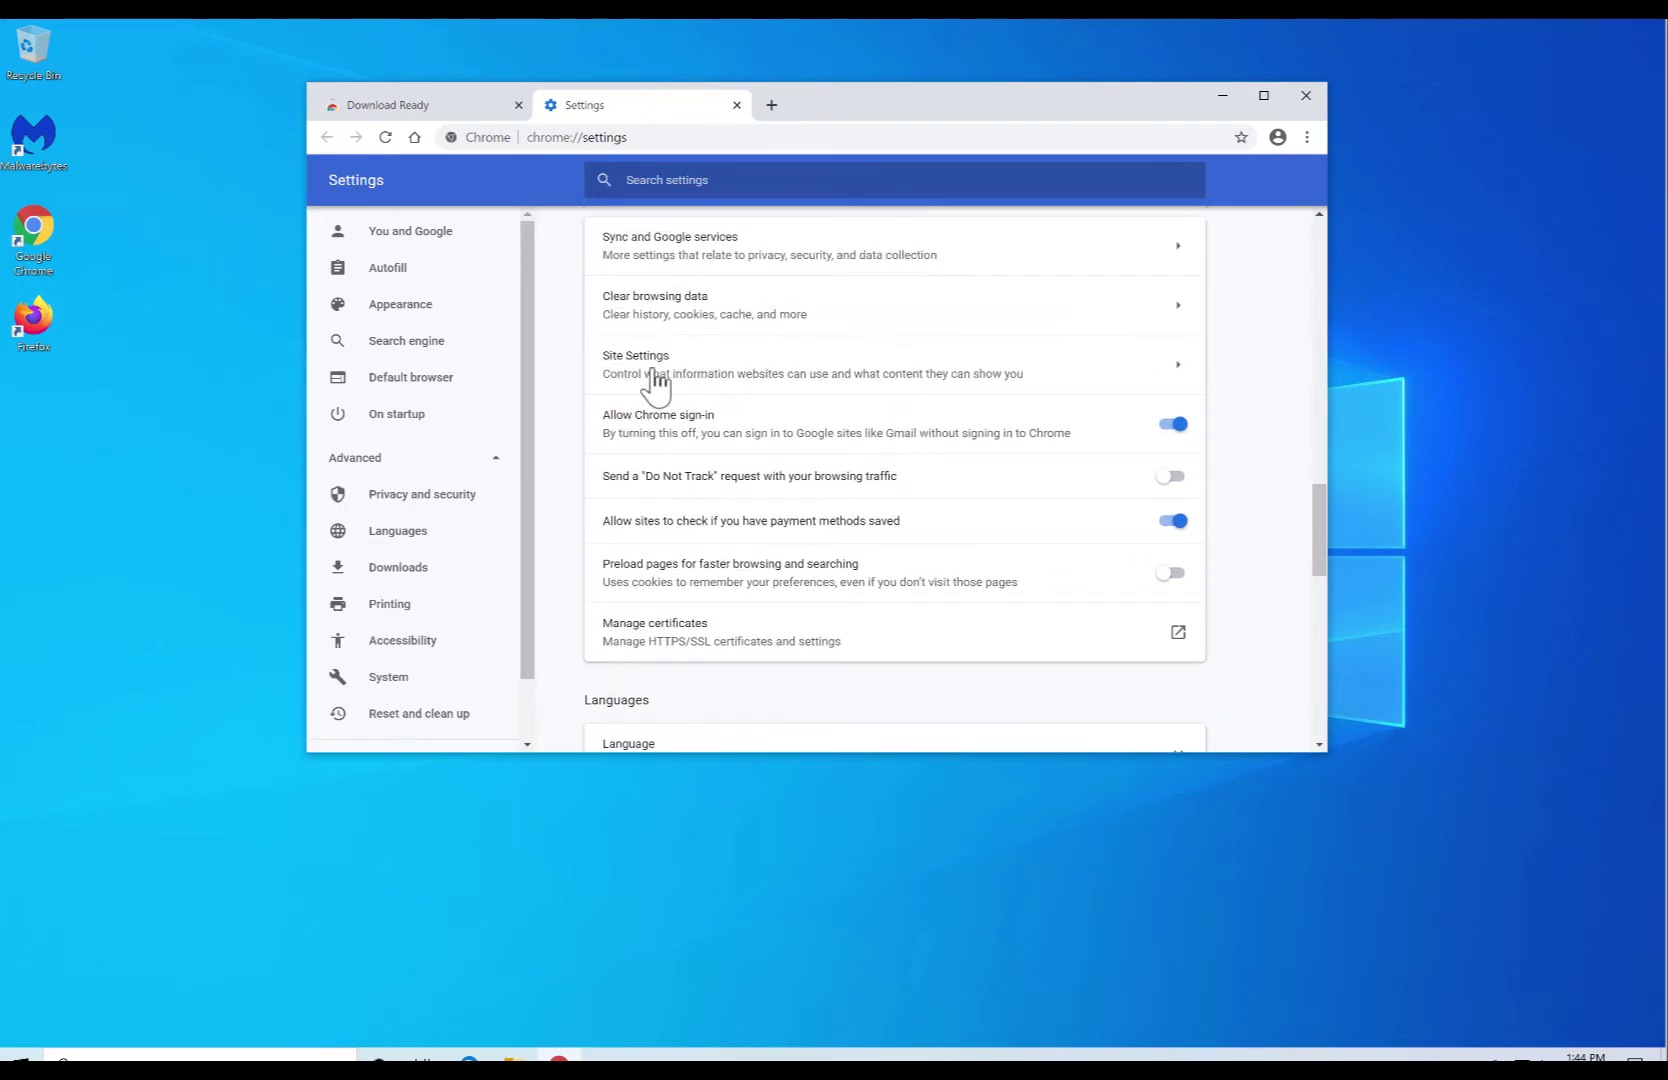
left_click(655, 378)
scroll(697, 537, "down", 1)
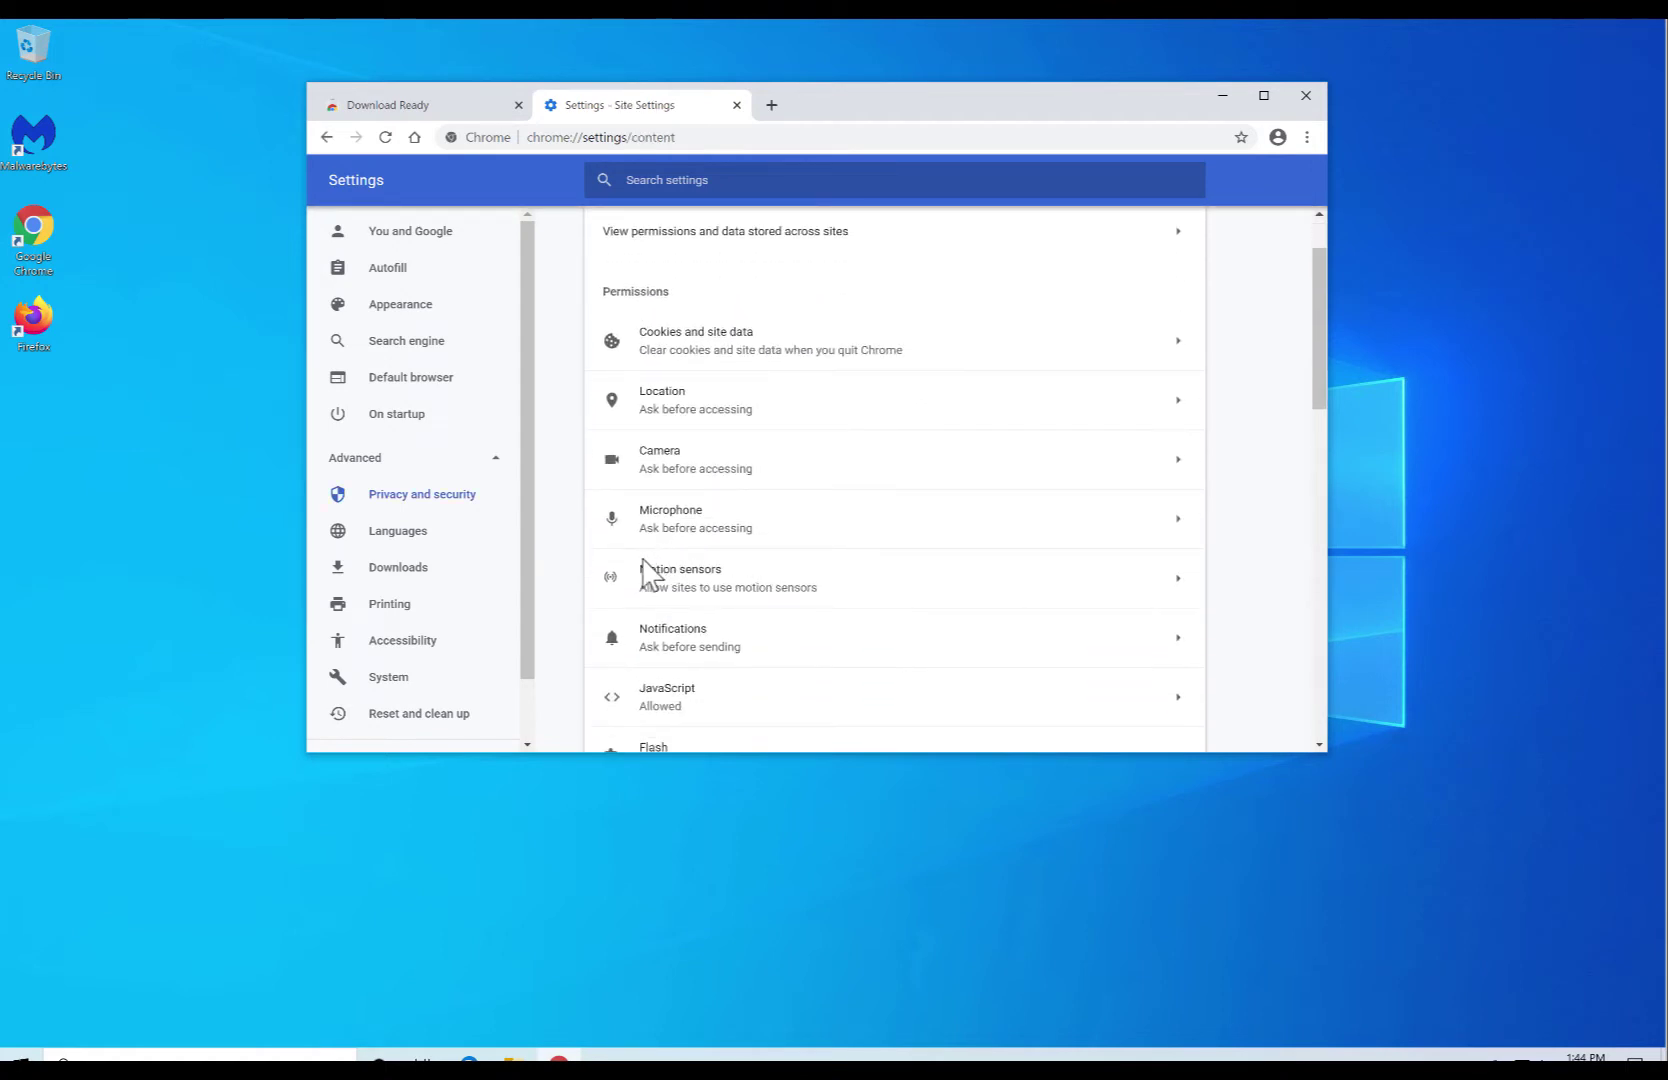
left_click(660, 650)
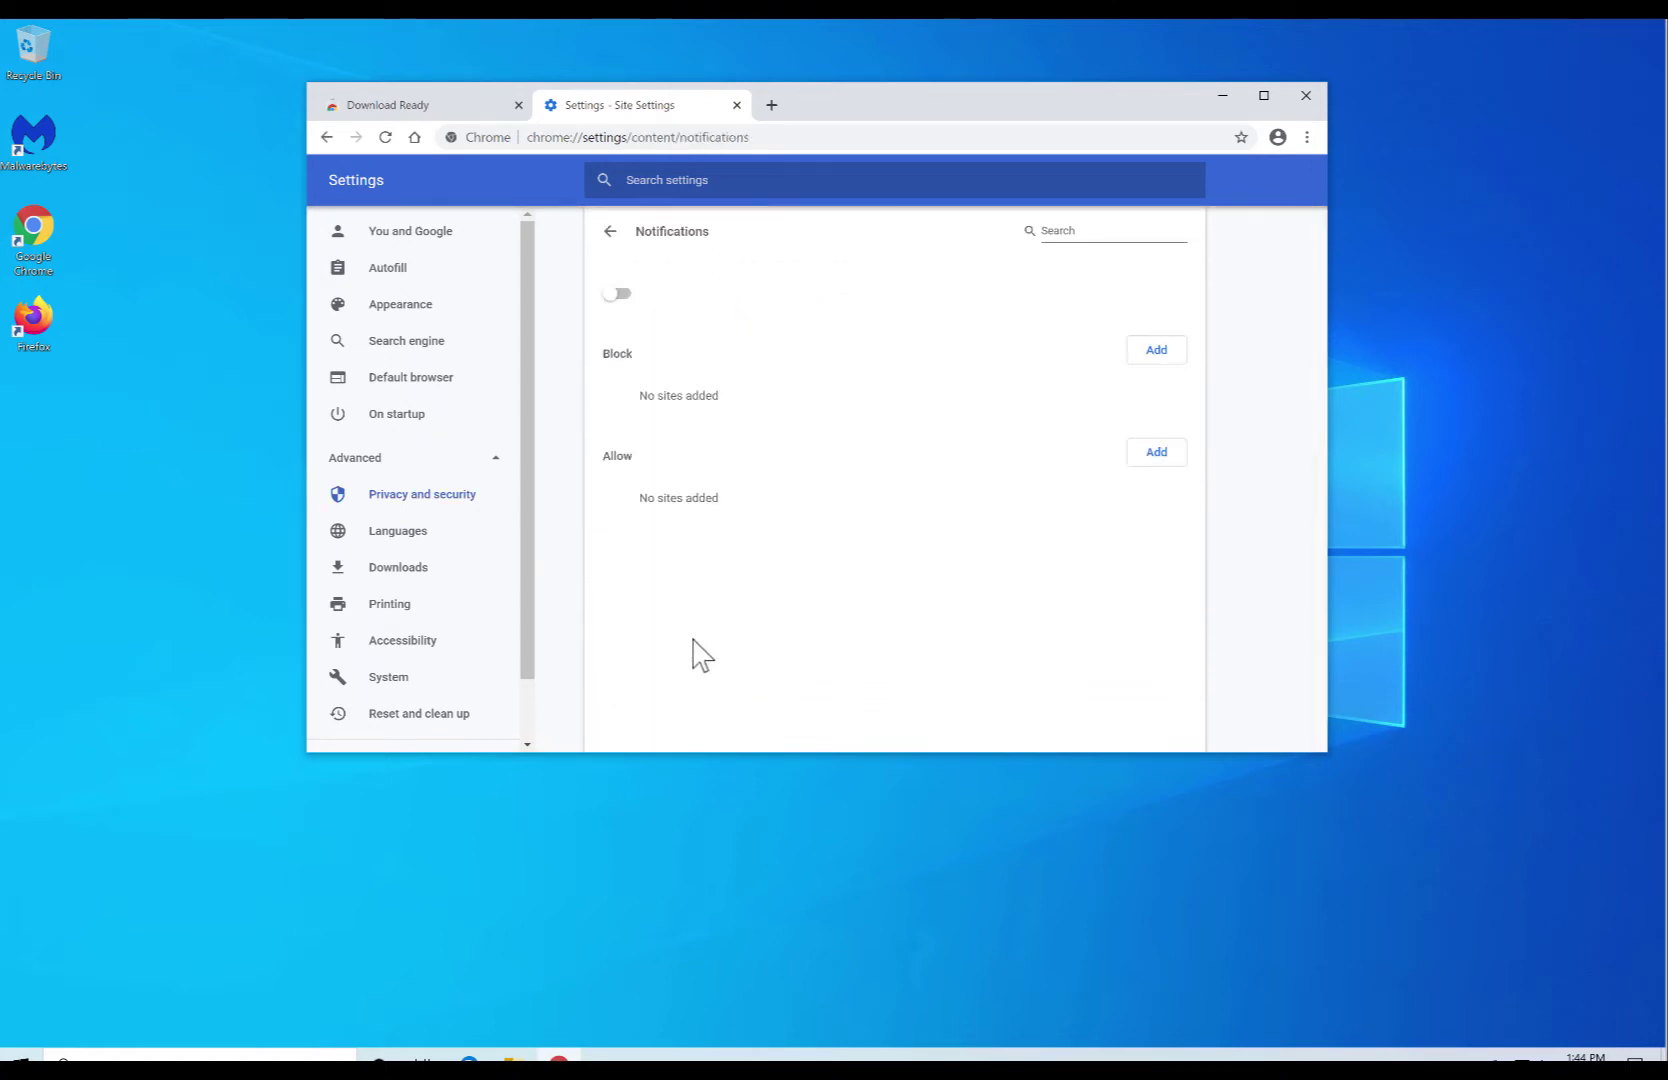
scroll(693, 660, "down", 1)
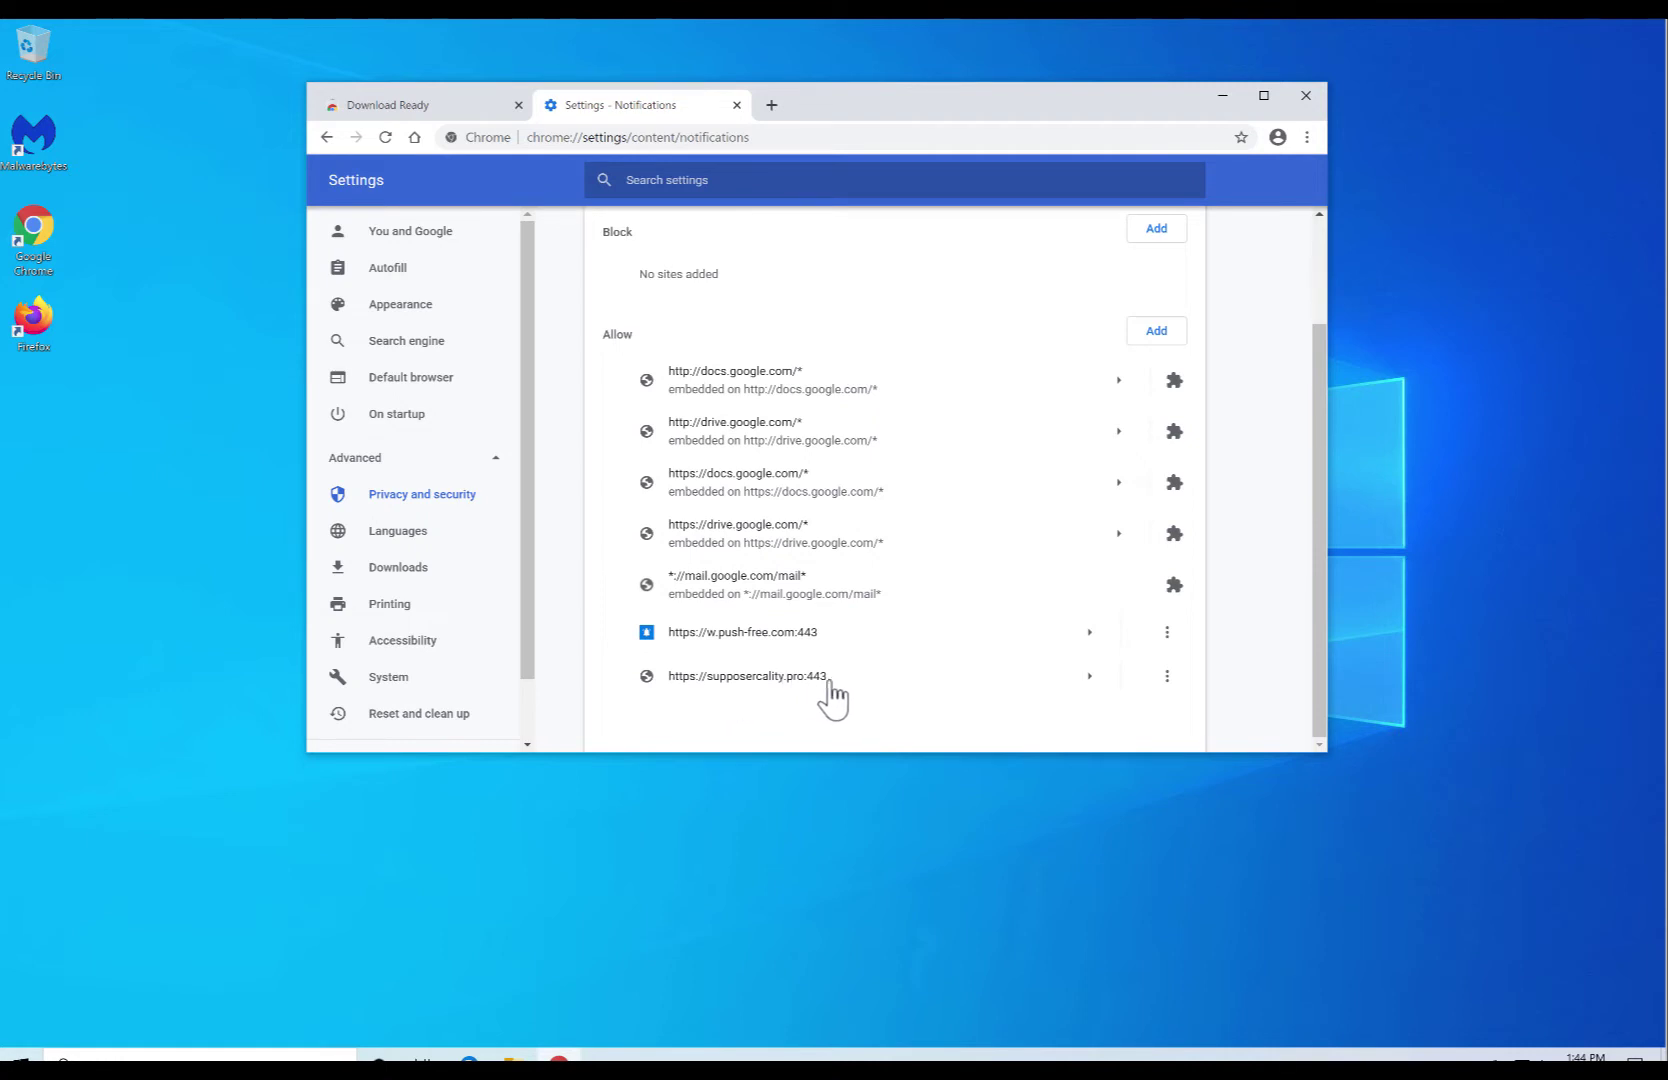
left_click(1164, 677)
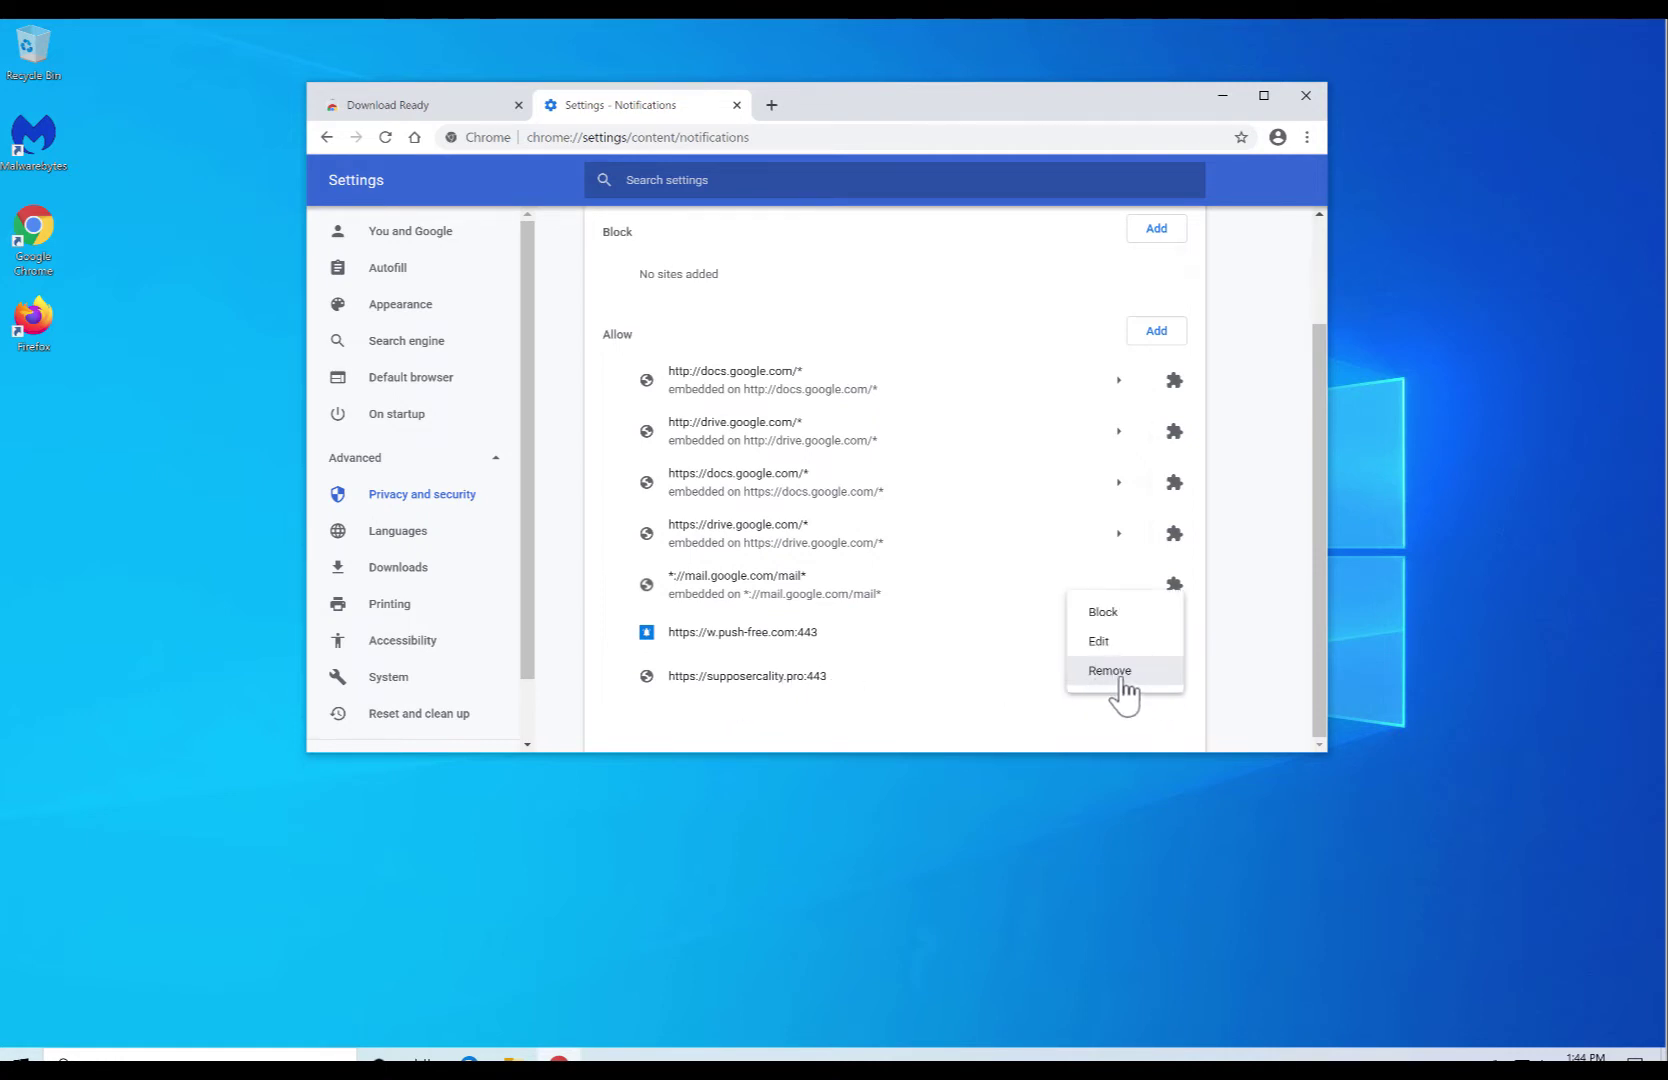
left_click(1131, 688)
left_click(1306, 95)
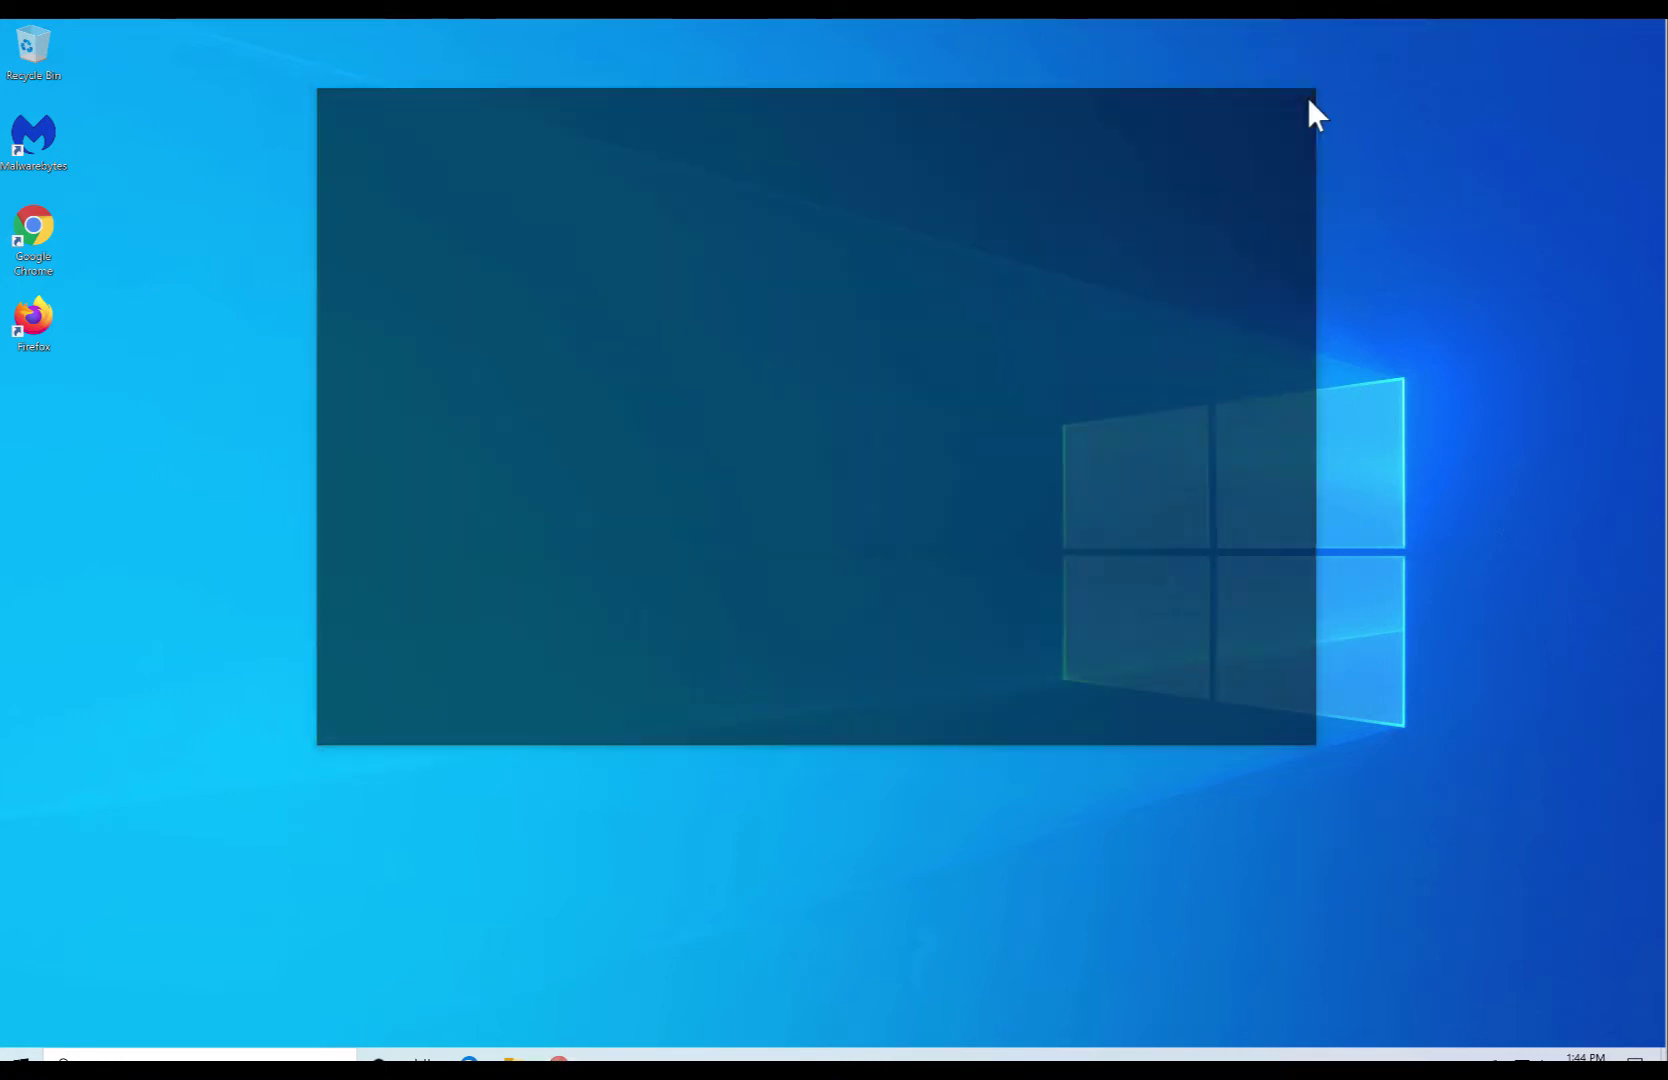
Run the MBSetup installer as administrator and install Malwarebytes for a Personal Computer.
right_click(70, 294)
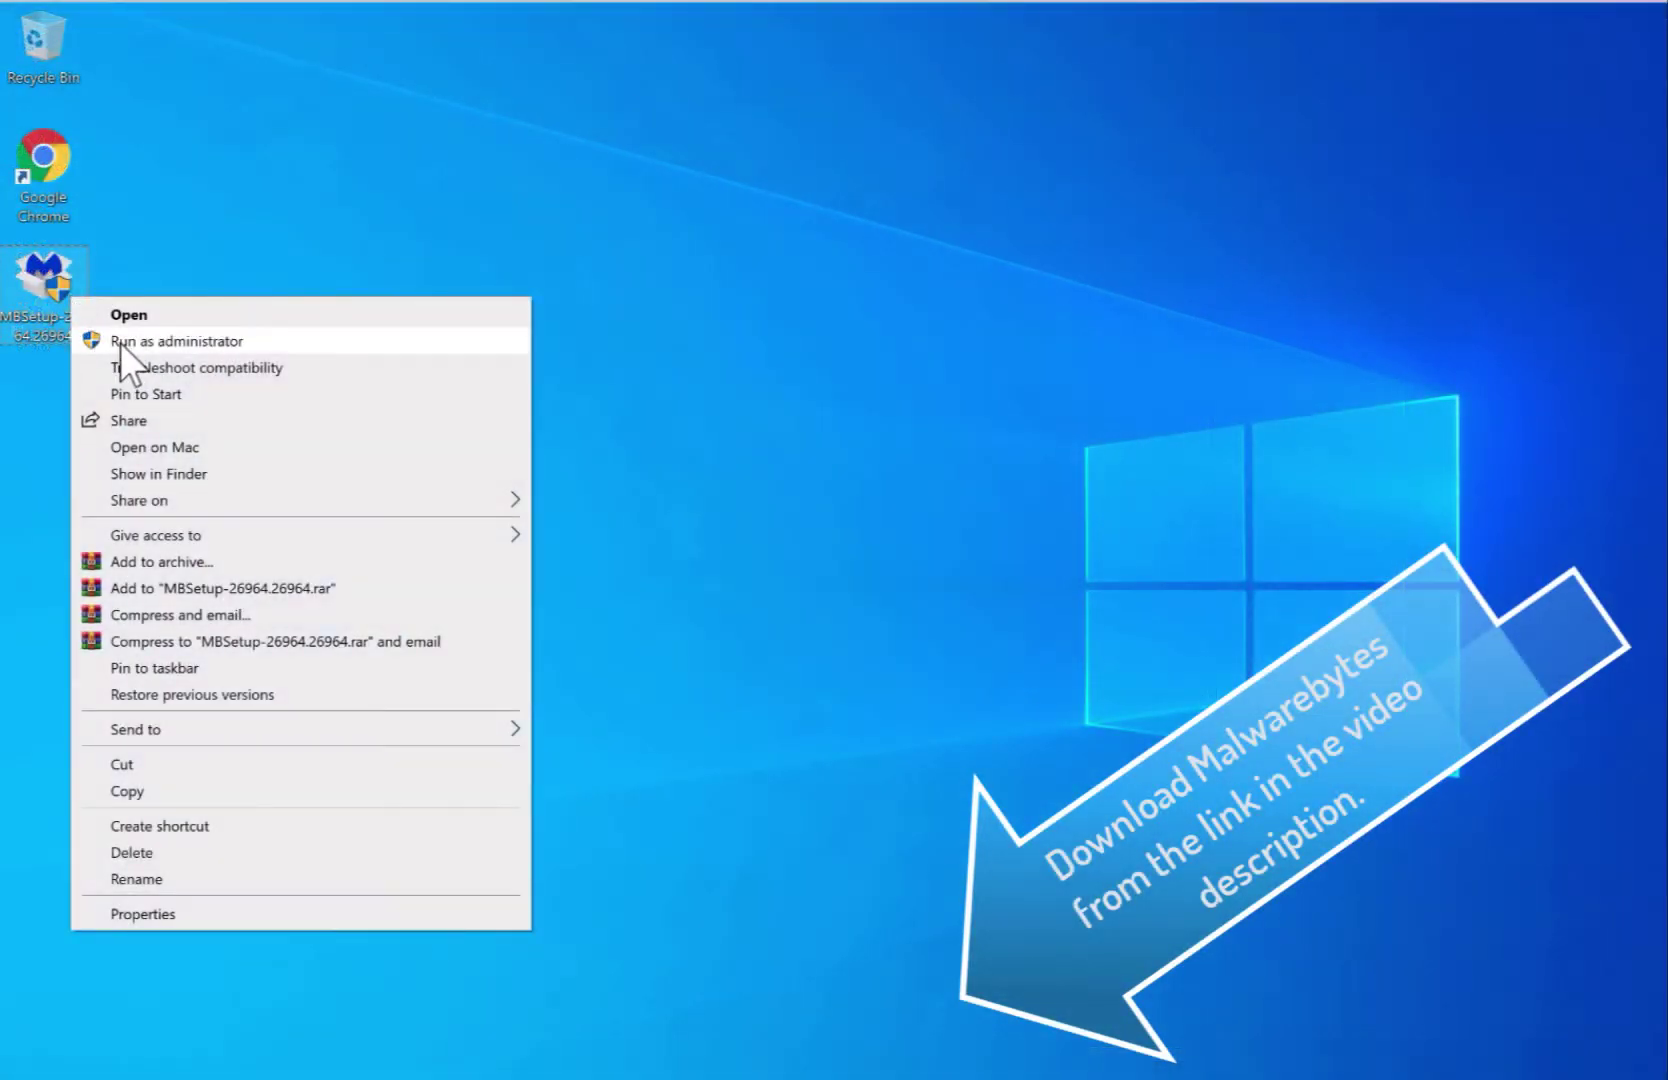
left_click(121, 341)
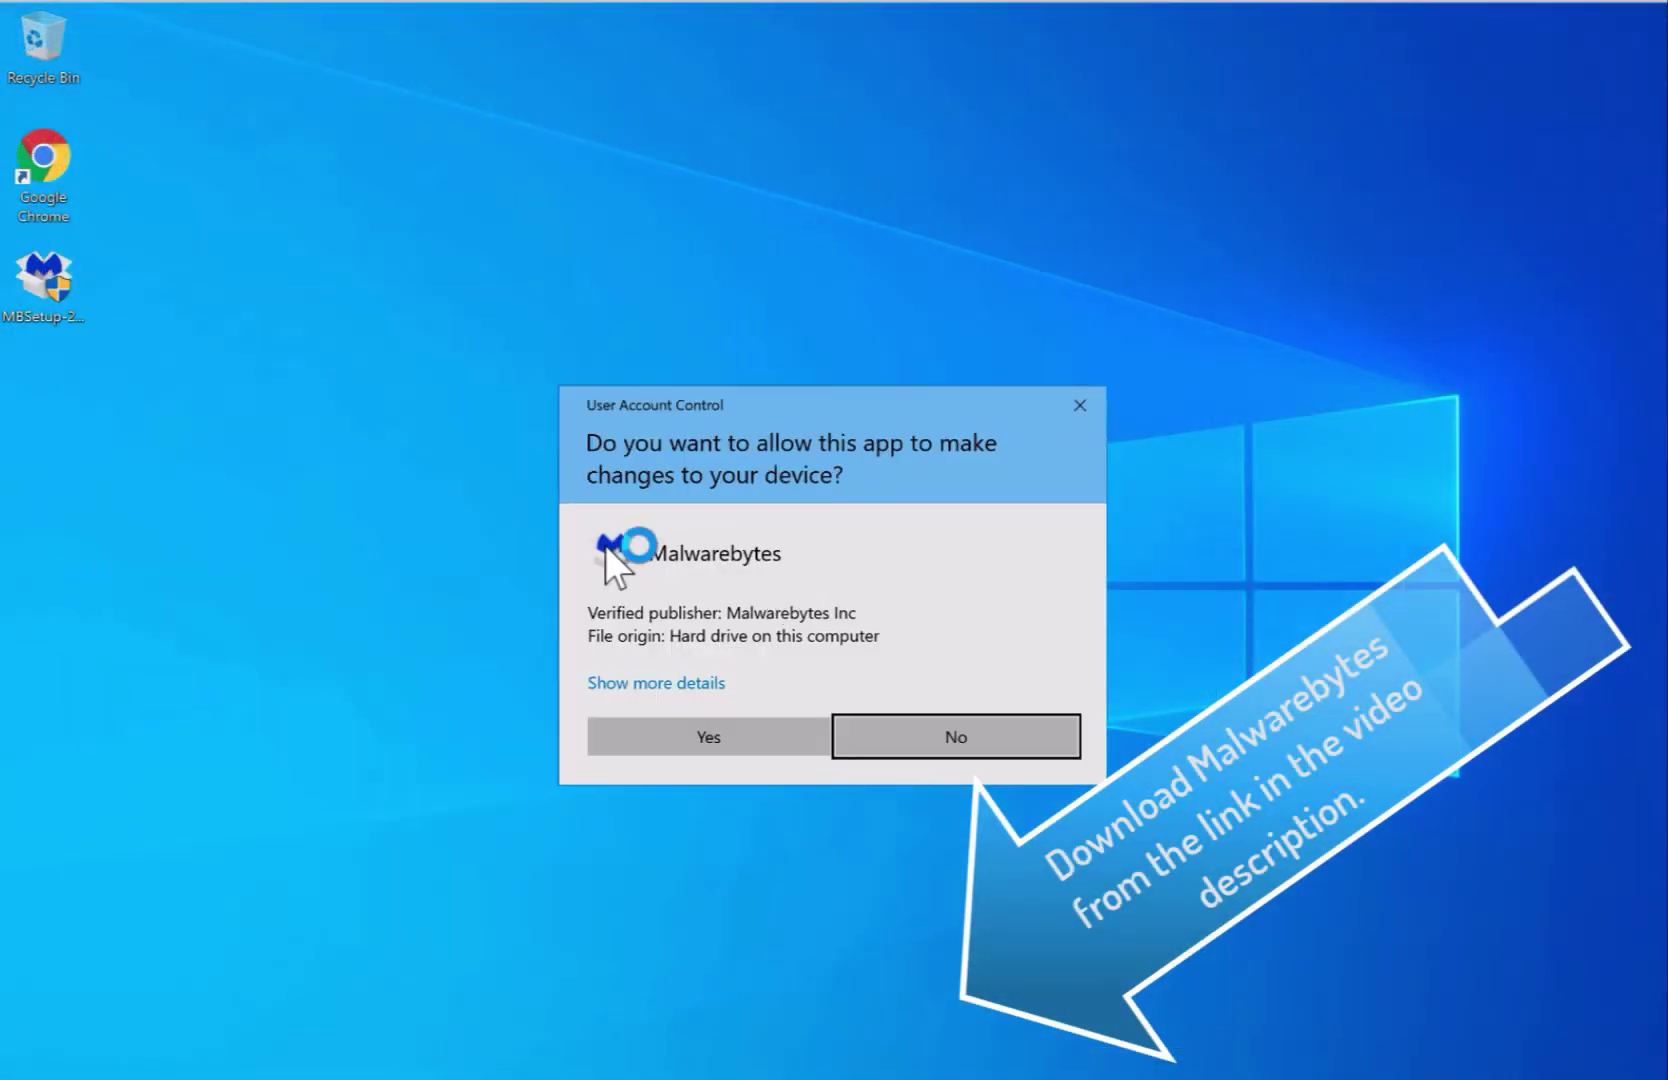
left_click(800, 734)
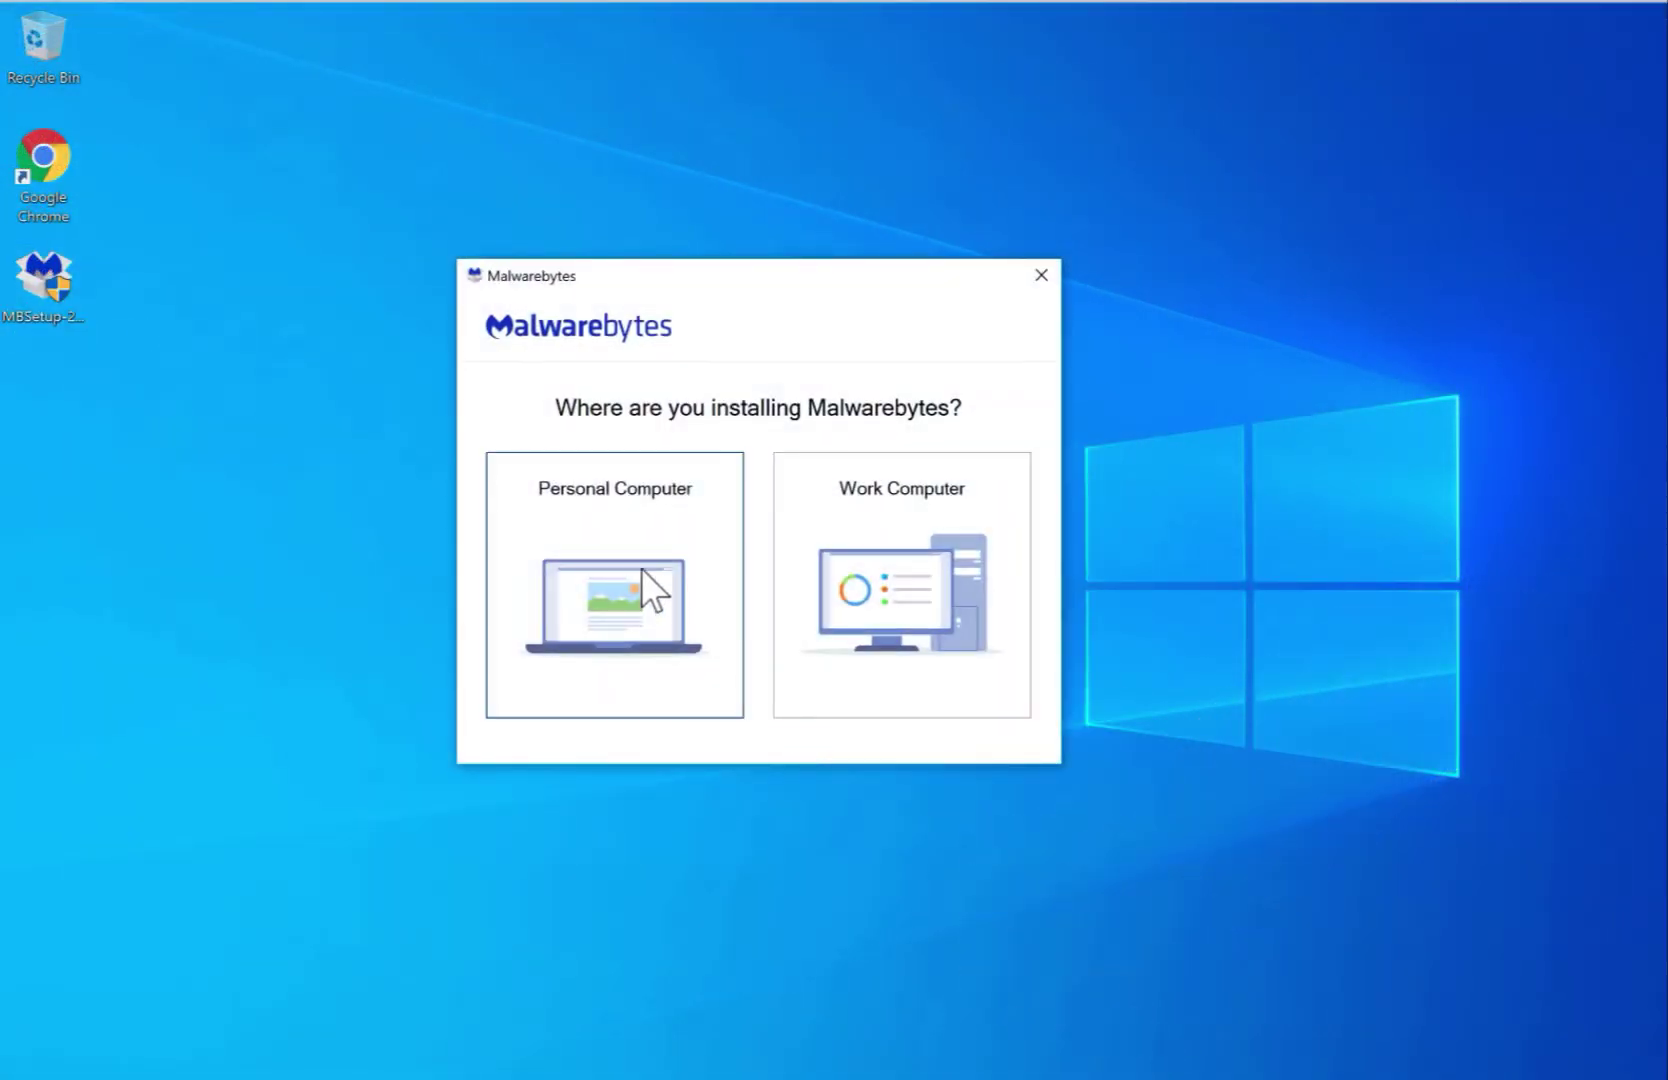
left_click(623, 545)
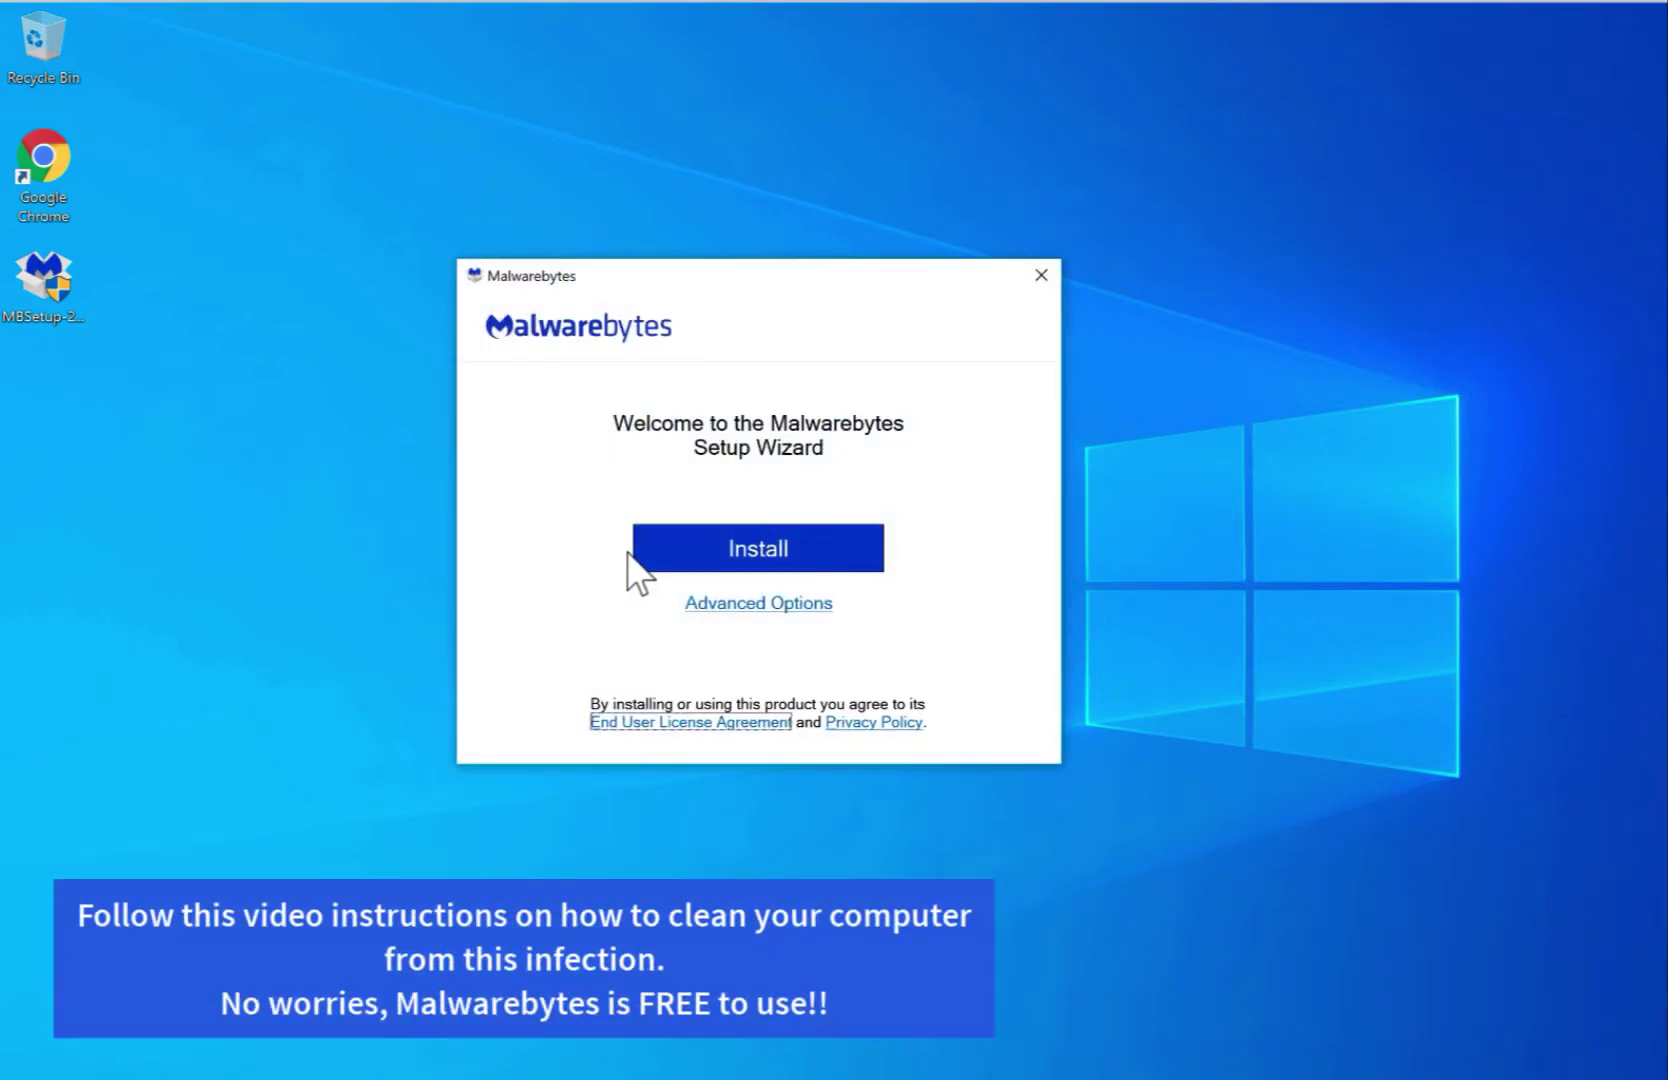
left_click(740, 556)
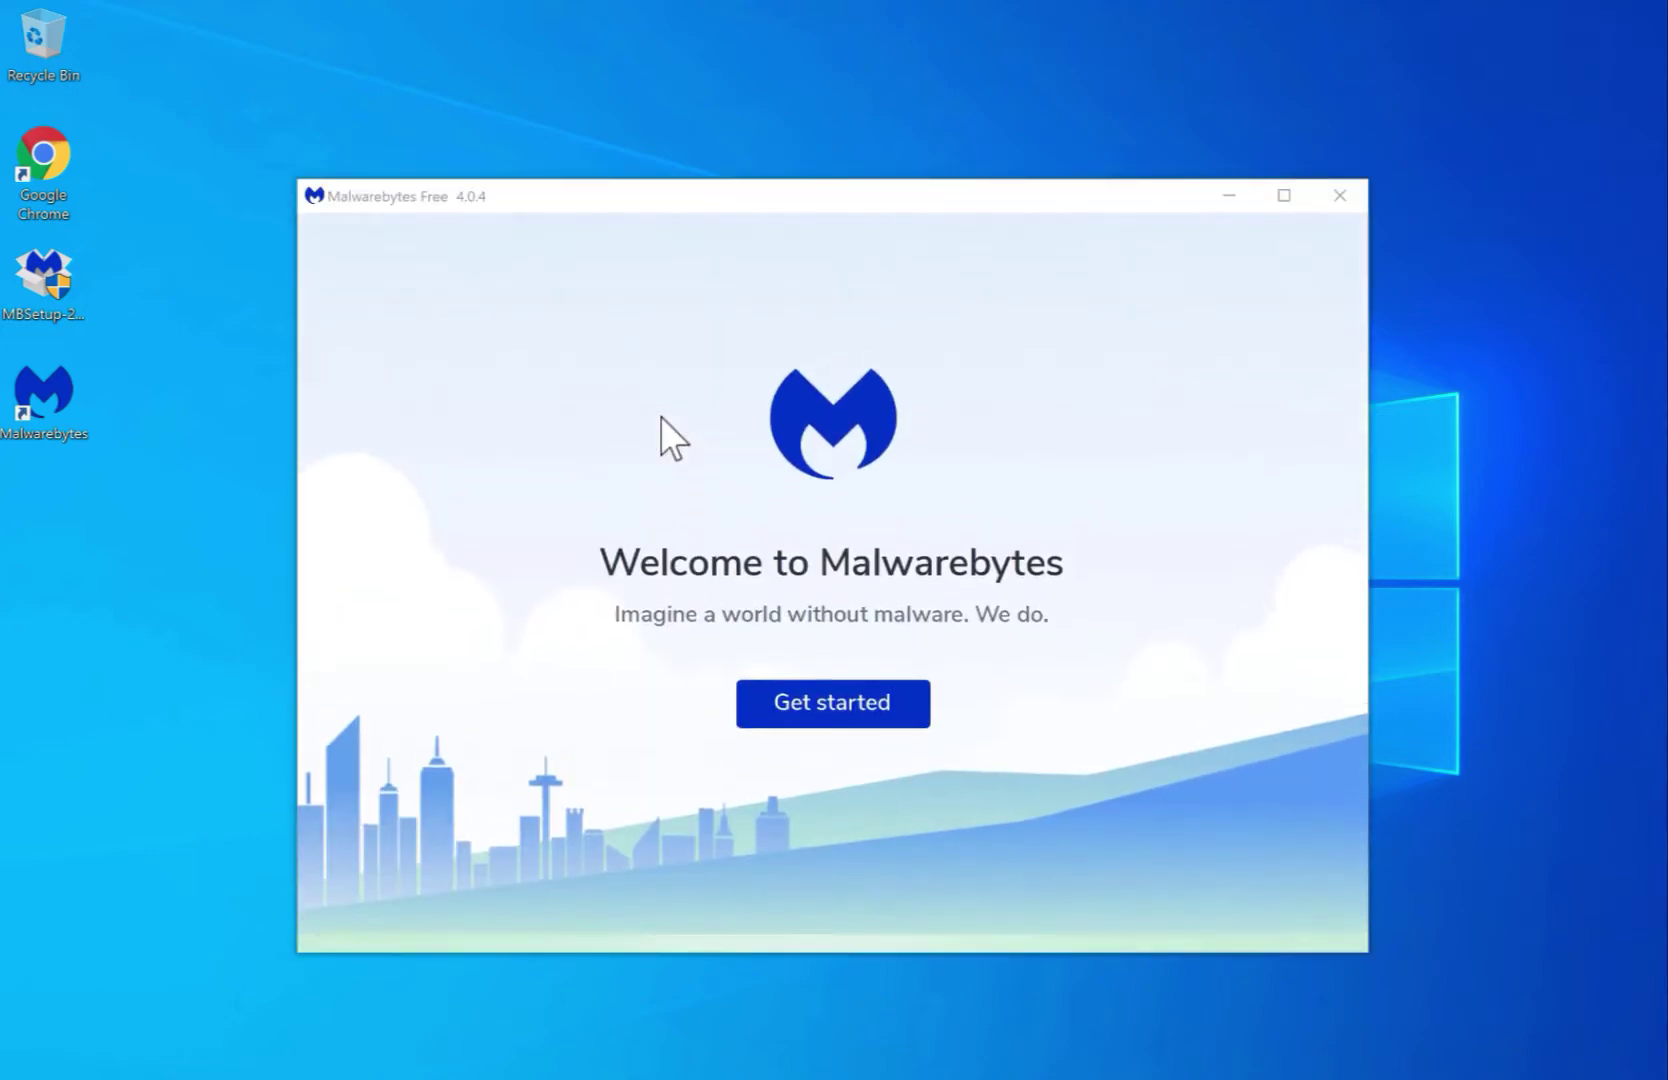
Get past the Malwarebytes welcome screens, opening the 14-day trial offer and declining it to just scan.
left_click(881, 722)
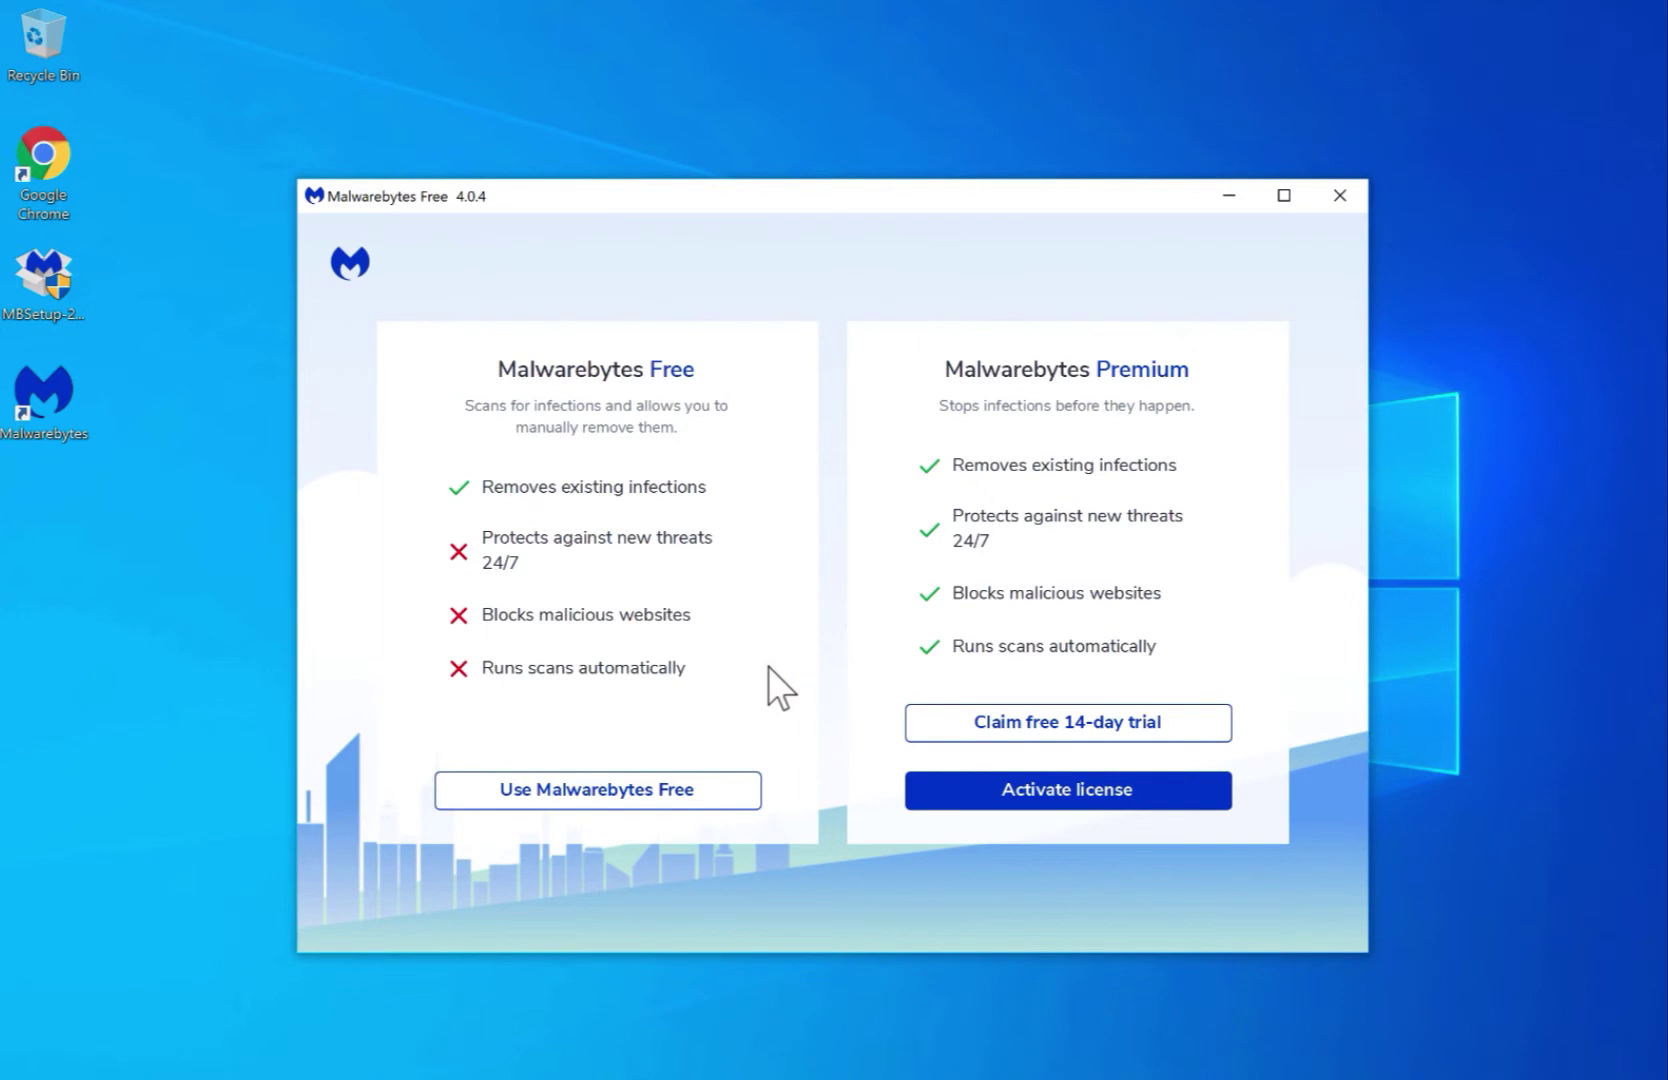
left_click(1148, 721)
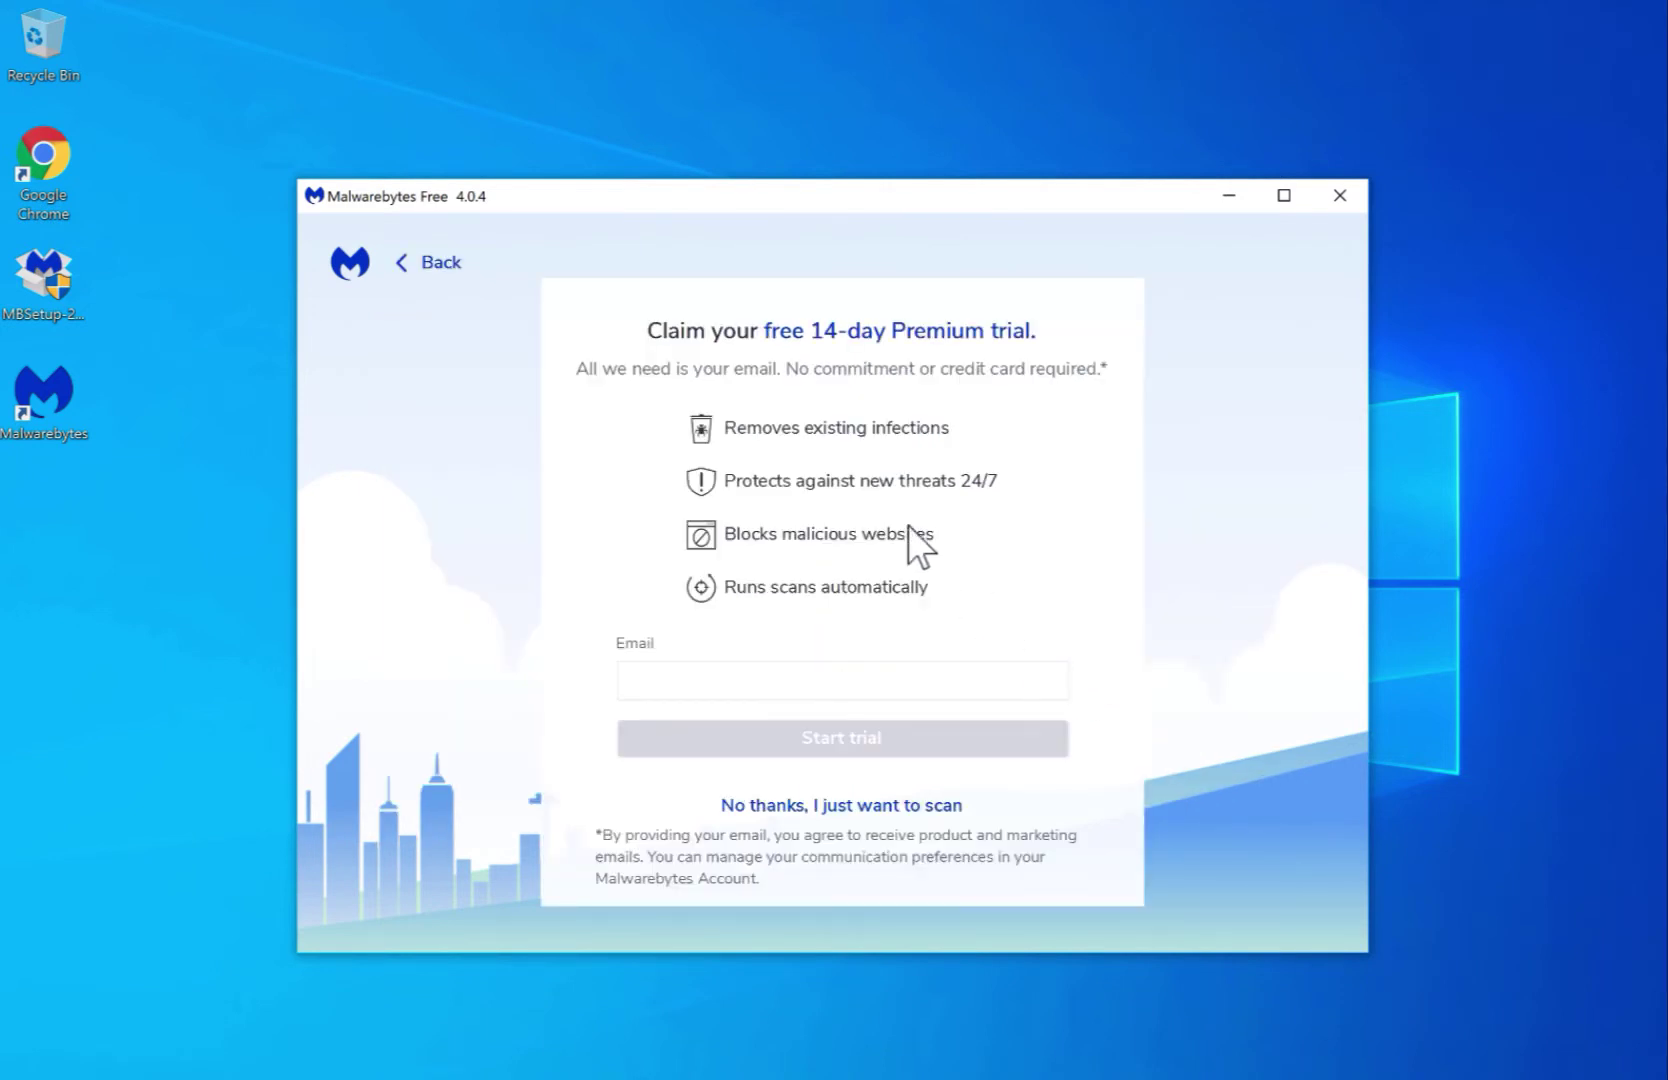
left_click(919, 803)
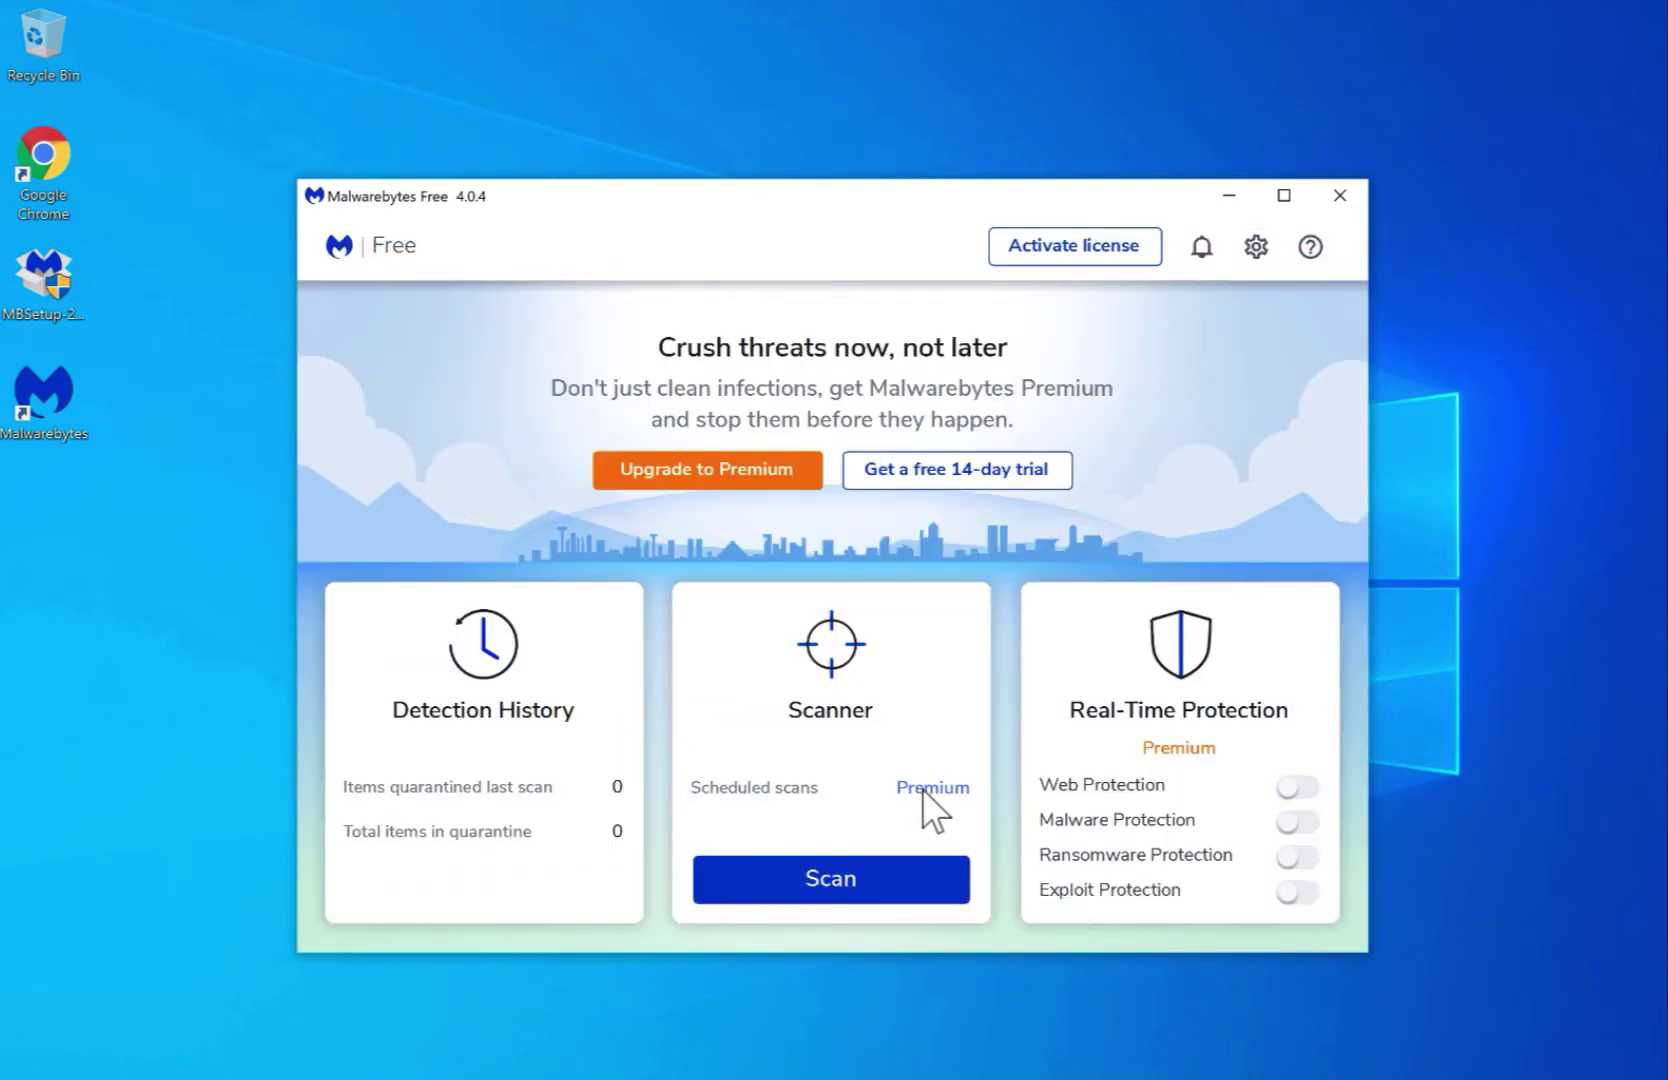
Start the free 14-day Premium trial from the dashboard, entering the user's e-mail address.
left_click(999, 480)
left_click(856, 672)
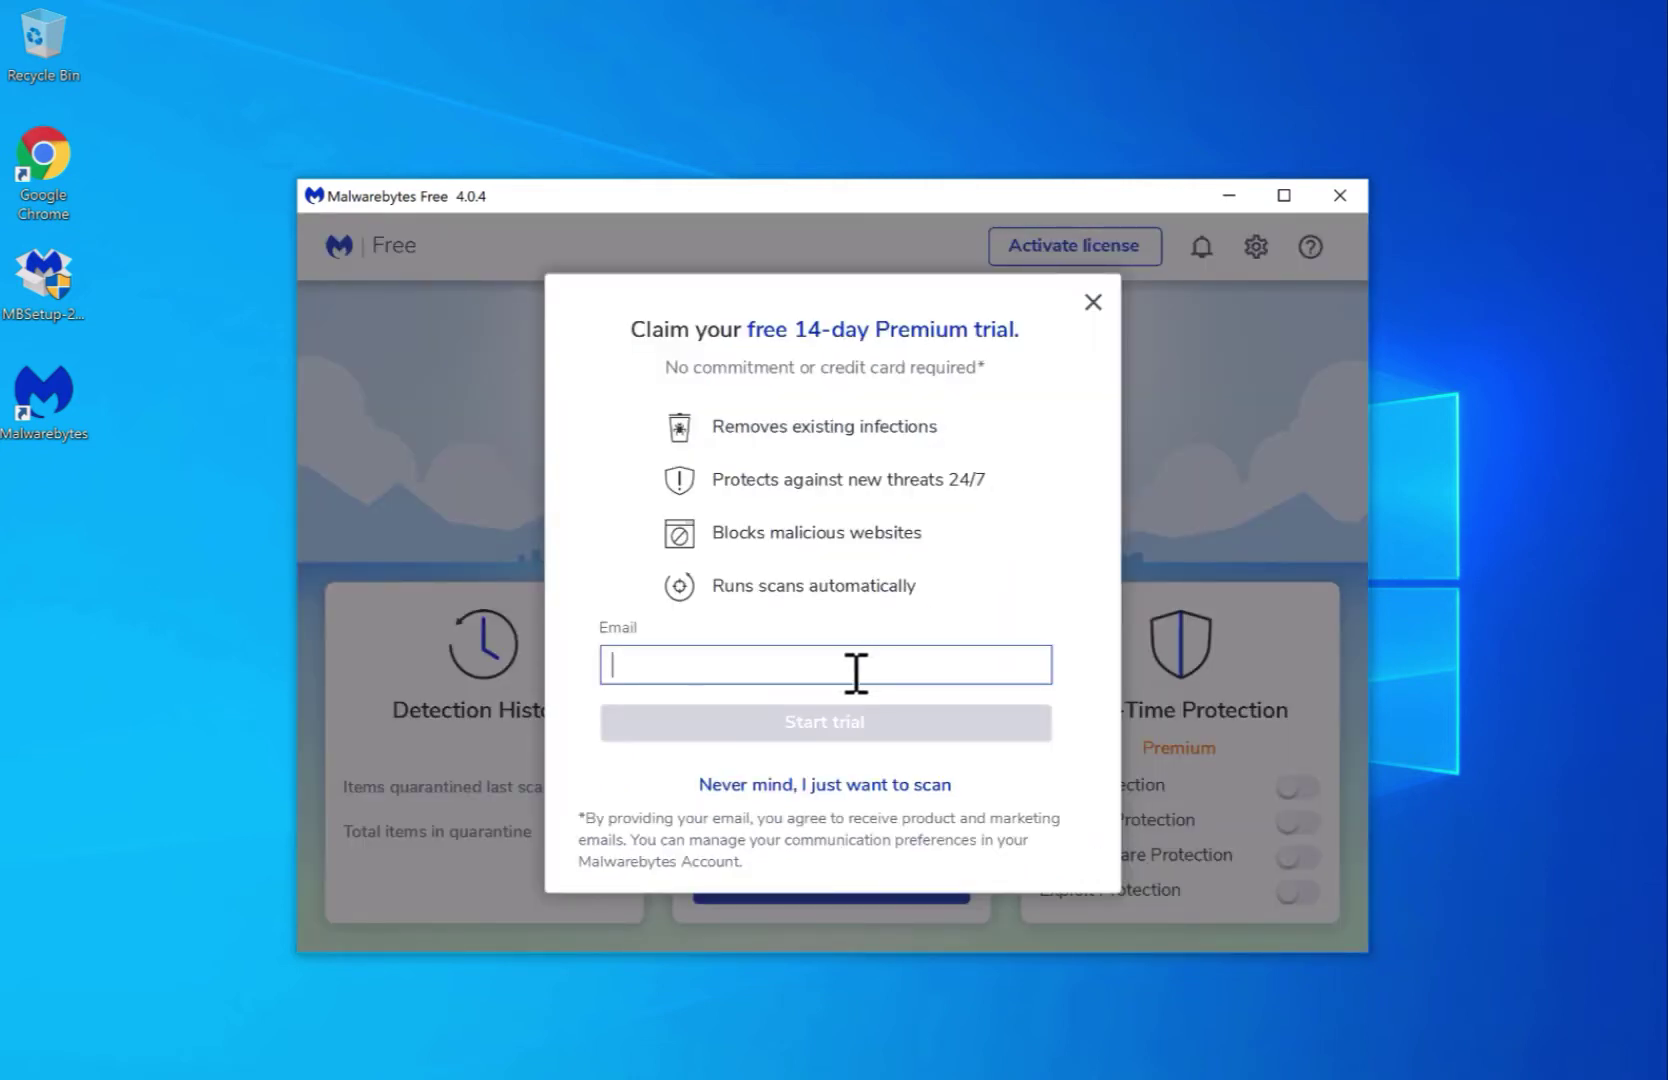
type("your@email.com")
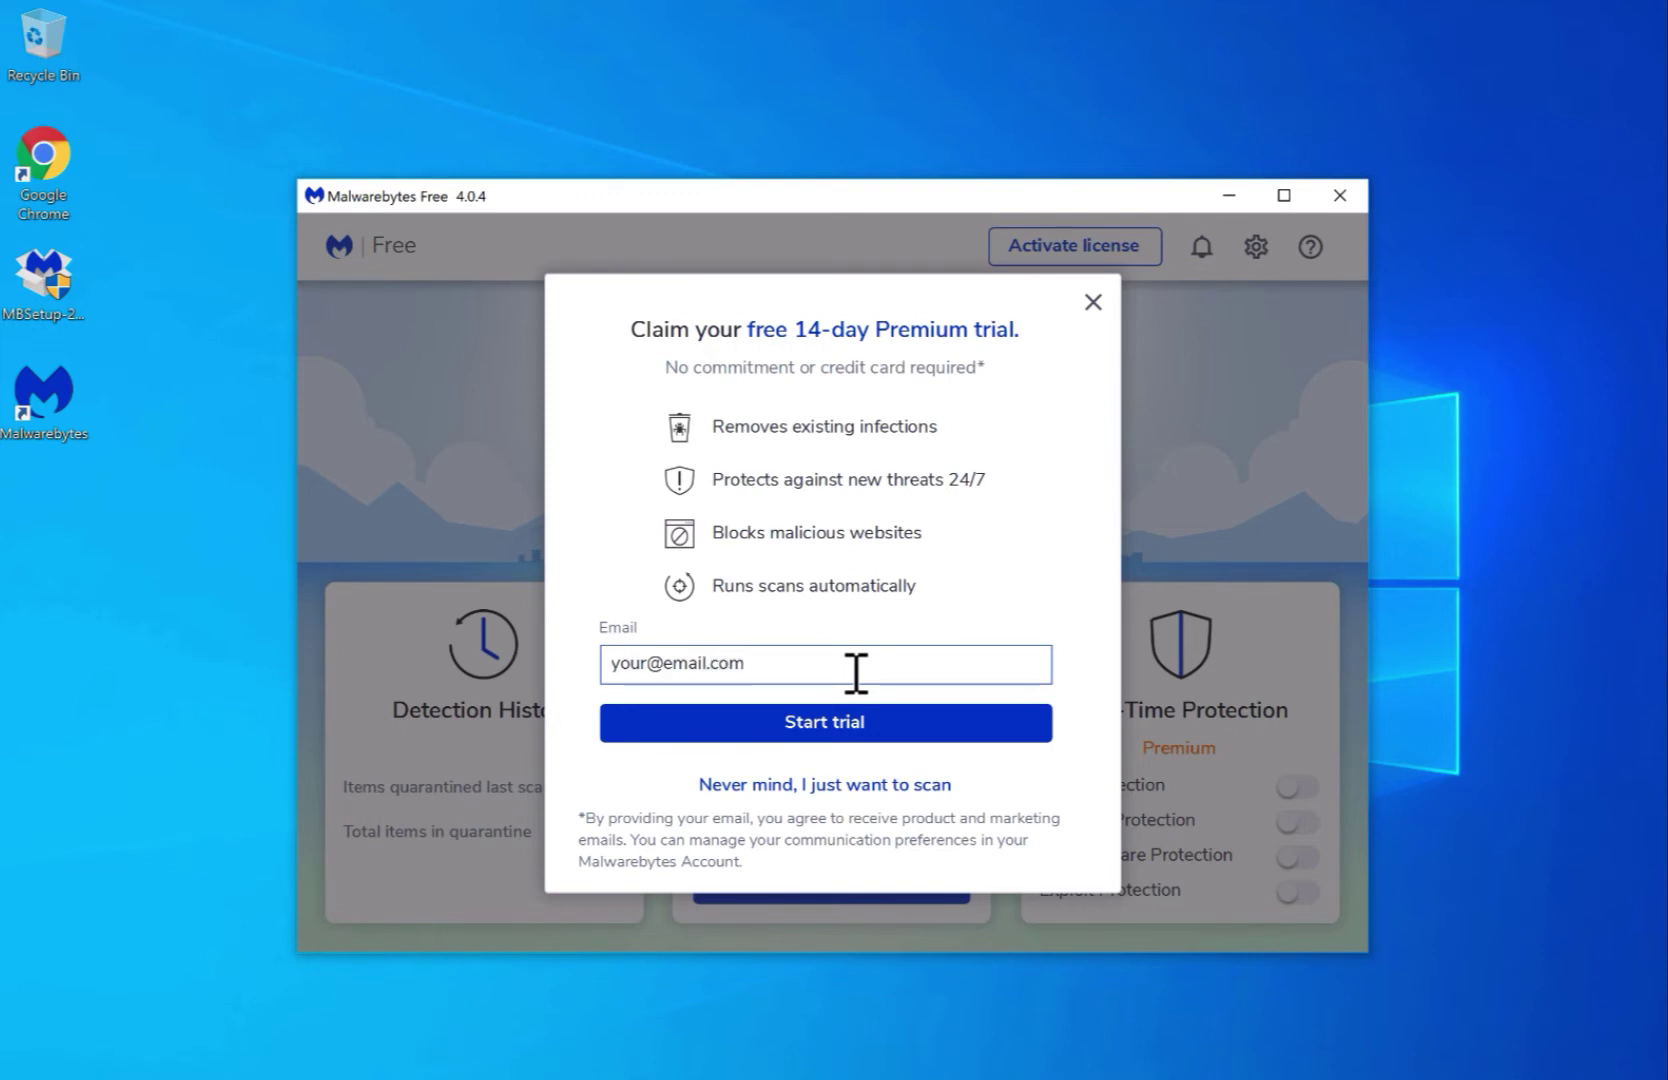
left_click(829, 725)
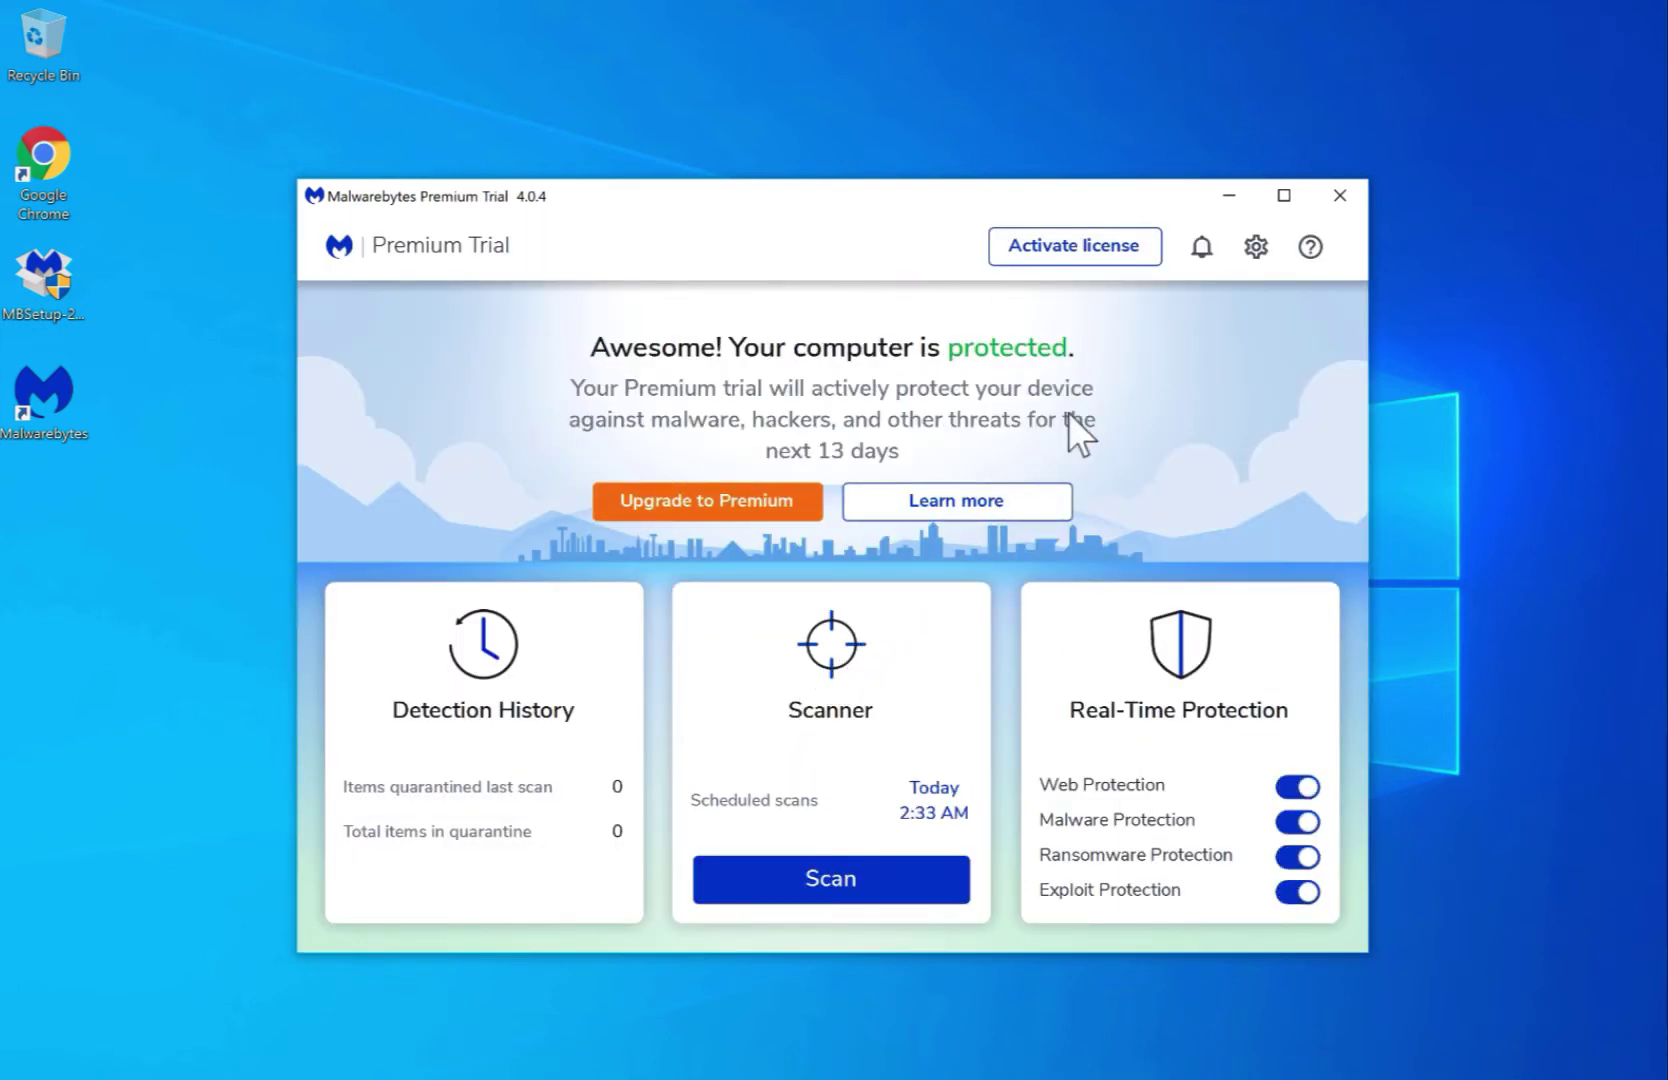
Run a threat scan and open the Malwarebytes notifications while it is in progress.
left_click(854, 874)
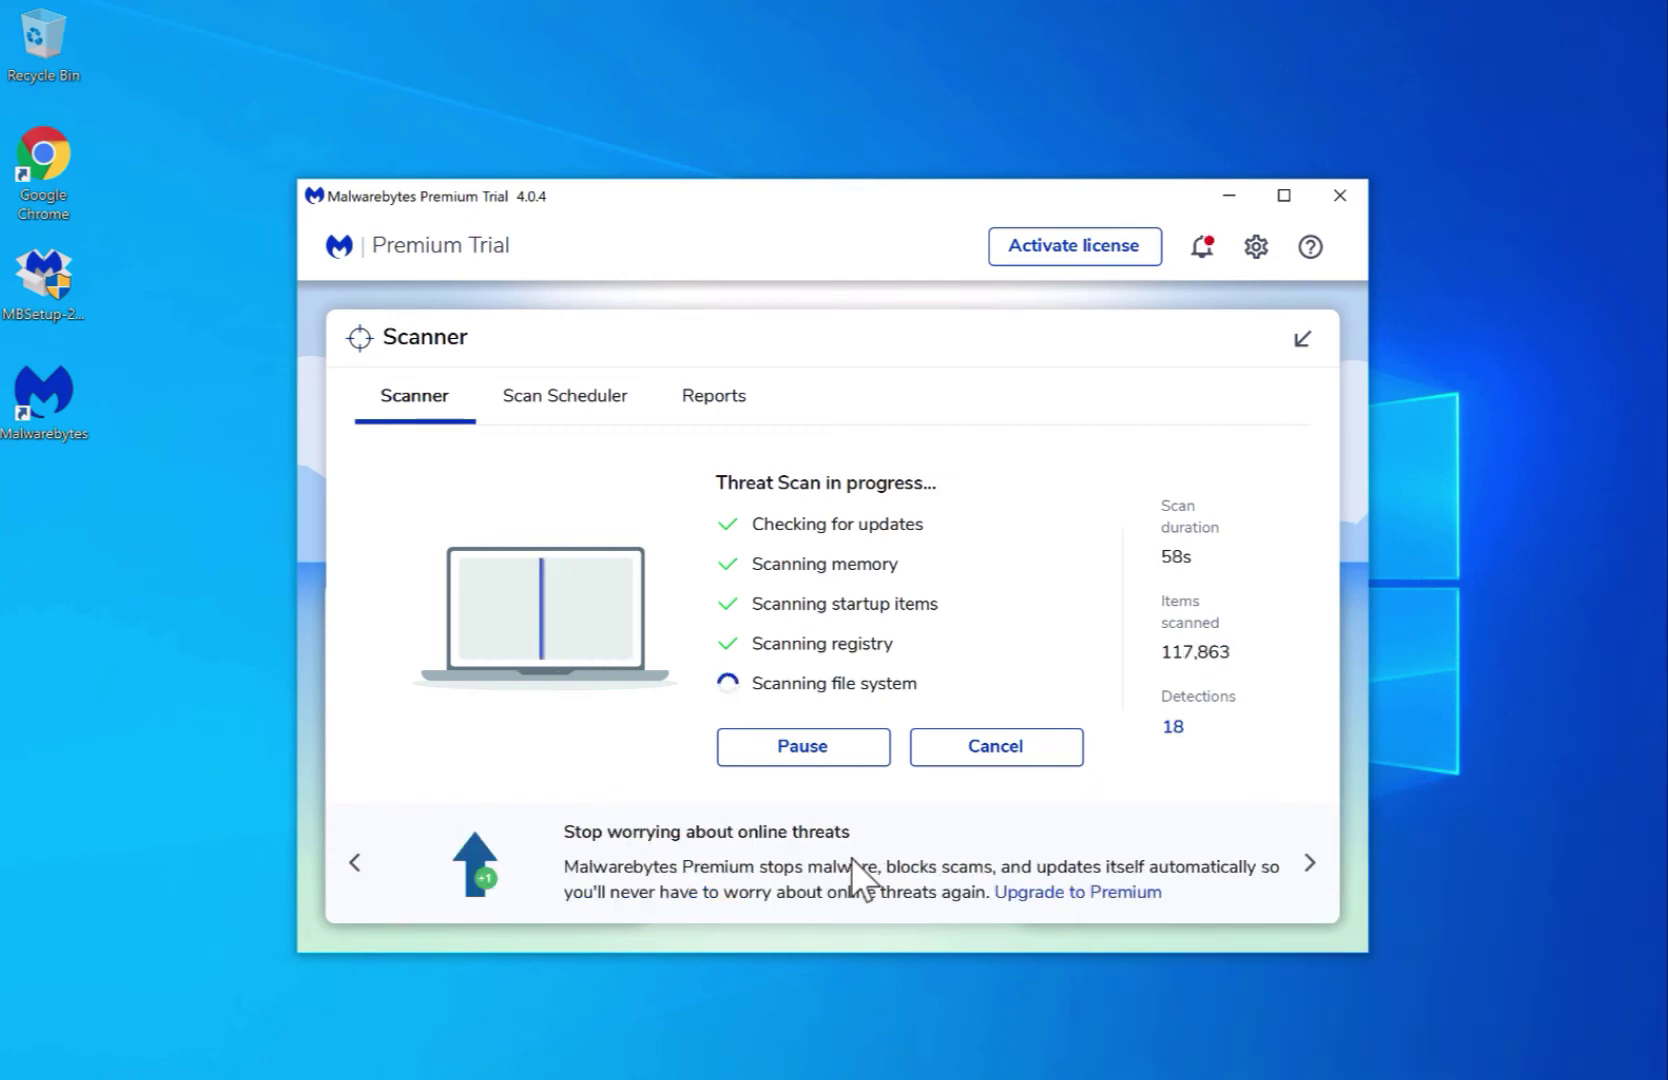
left_click(1203, 248)
left_click(1057, 258)
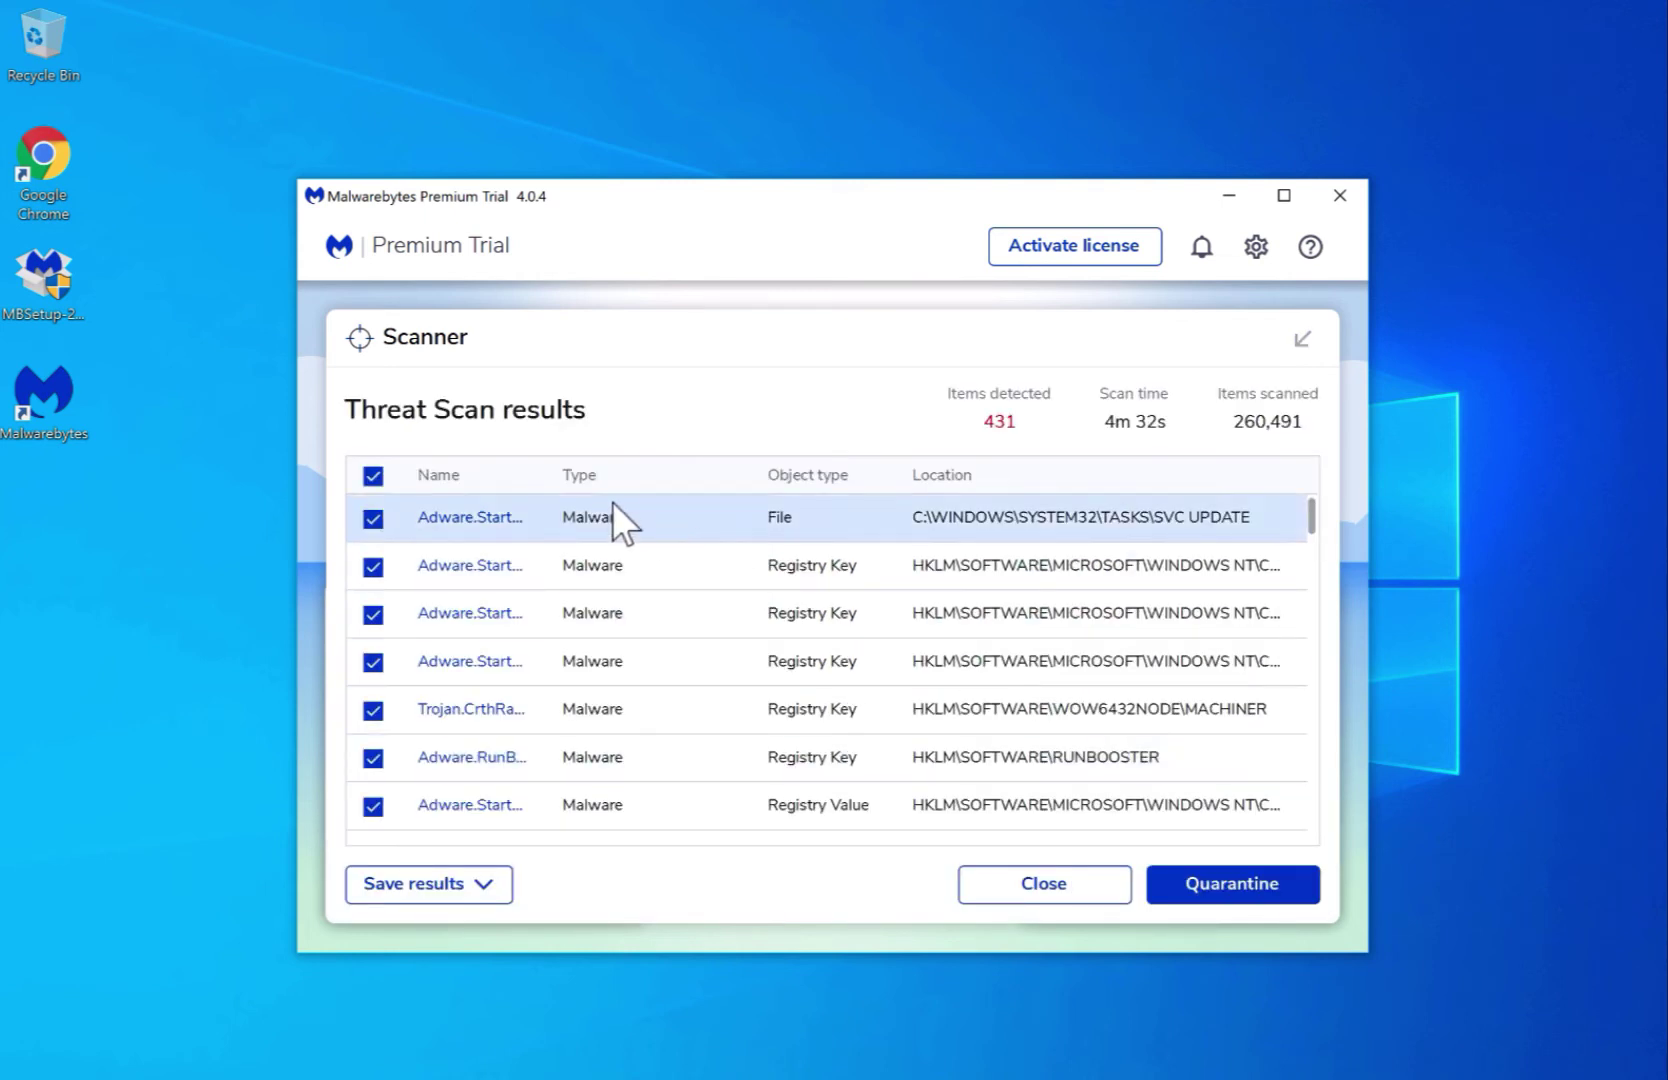
Widen the Name, Type and Object type columns and examine the threat scan results through to the end of the list.
left_click_drag(547, 484, 658, 504)
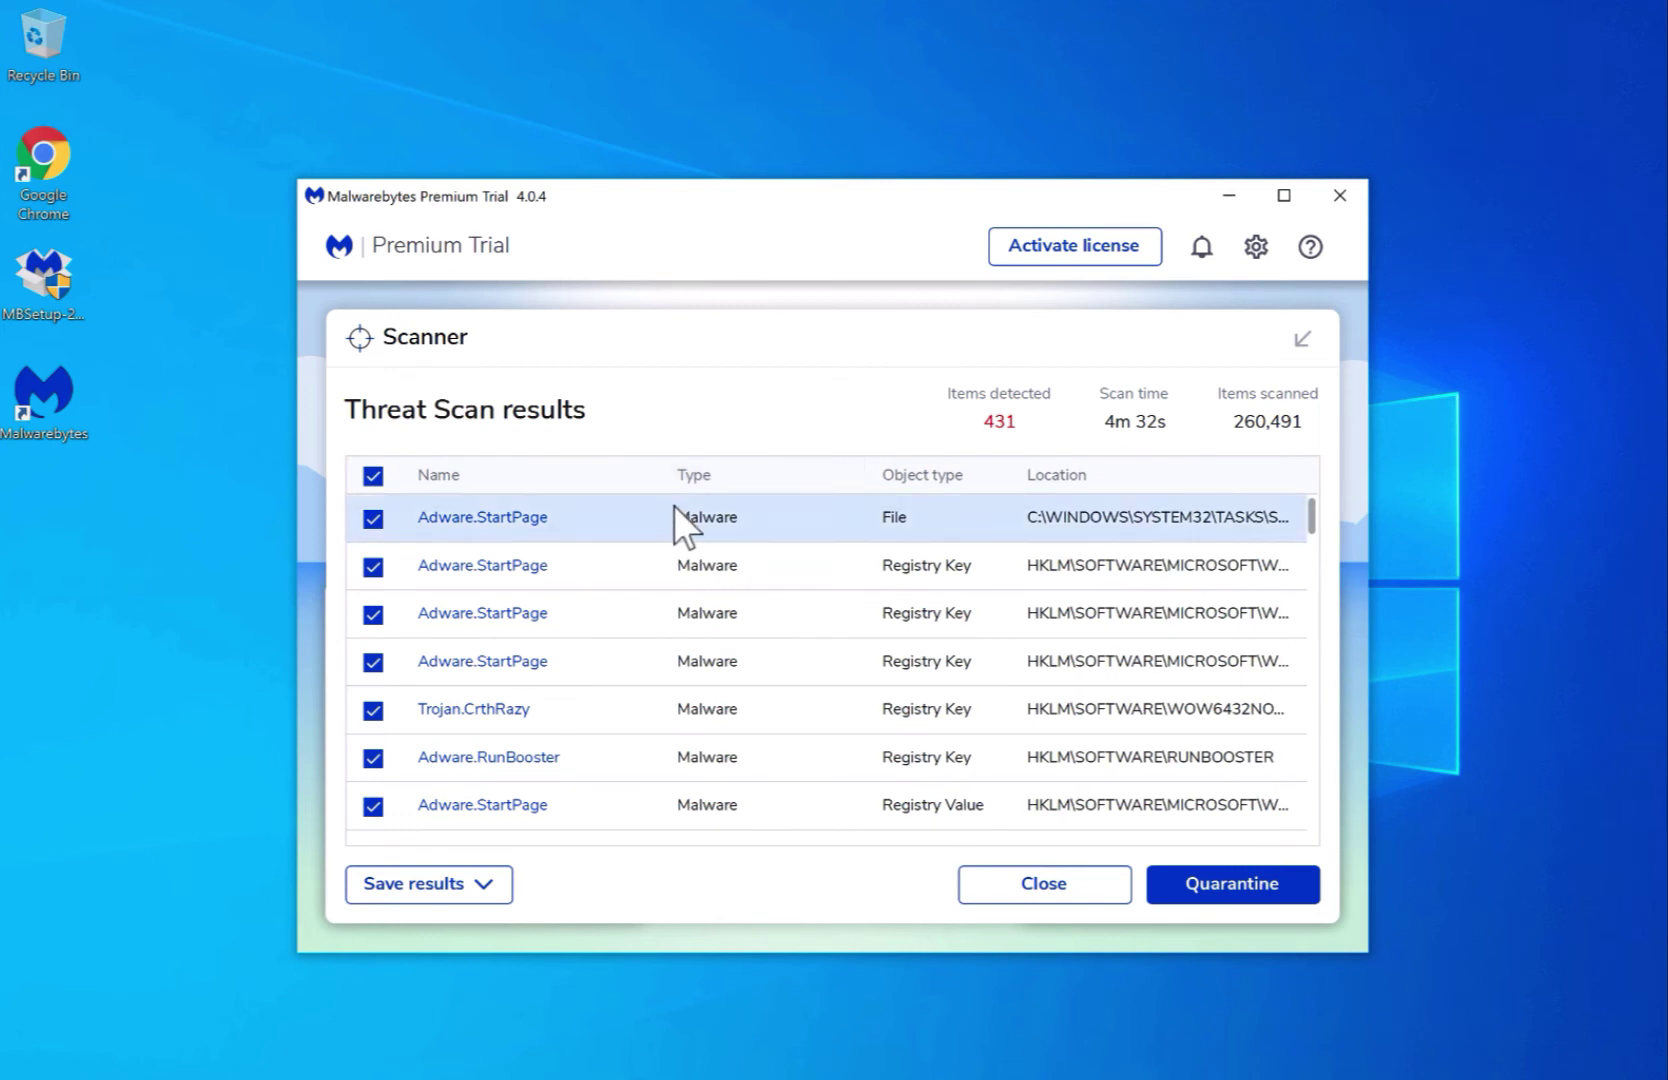
left_click_drag(862, 477, 897, 480)
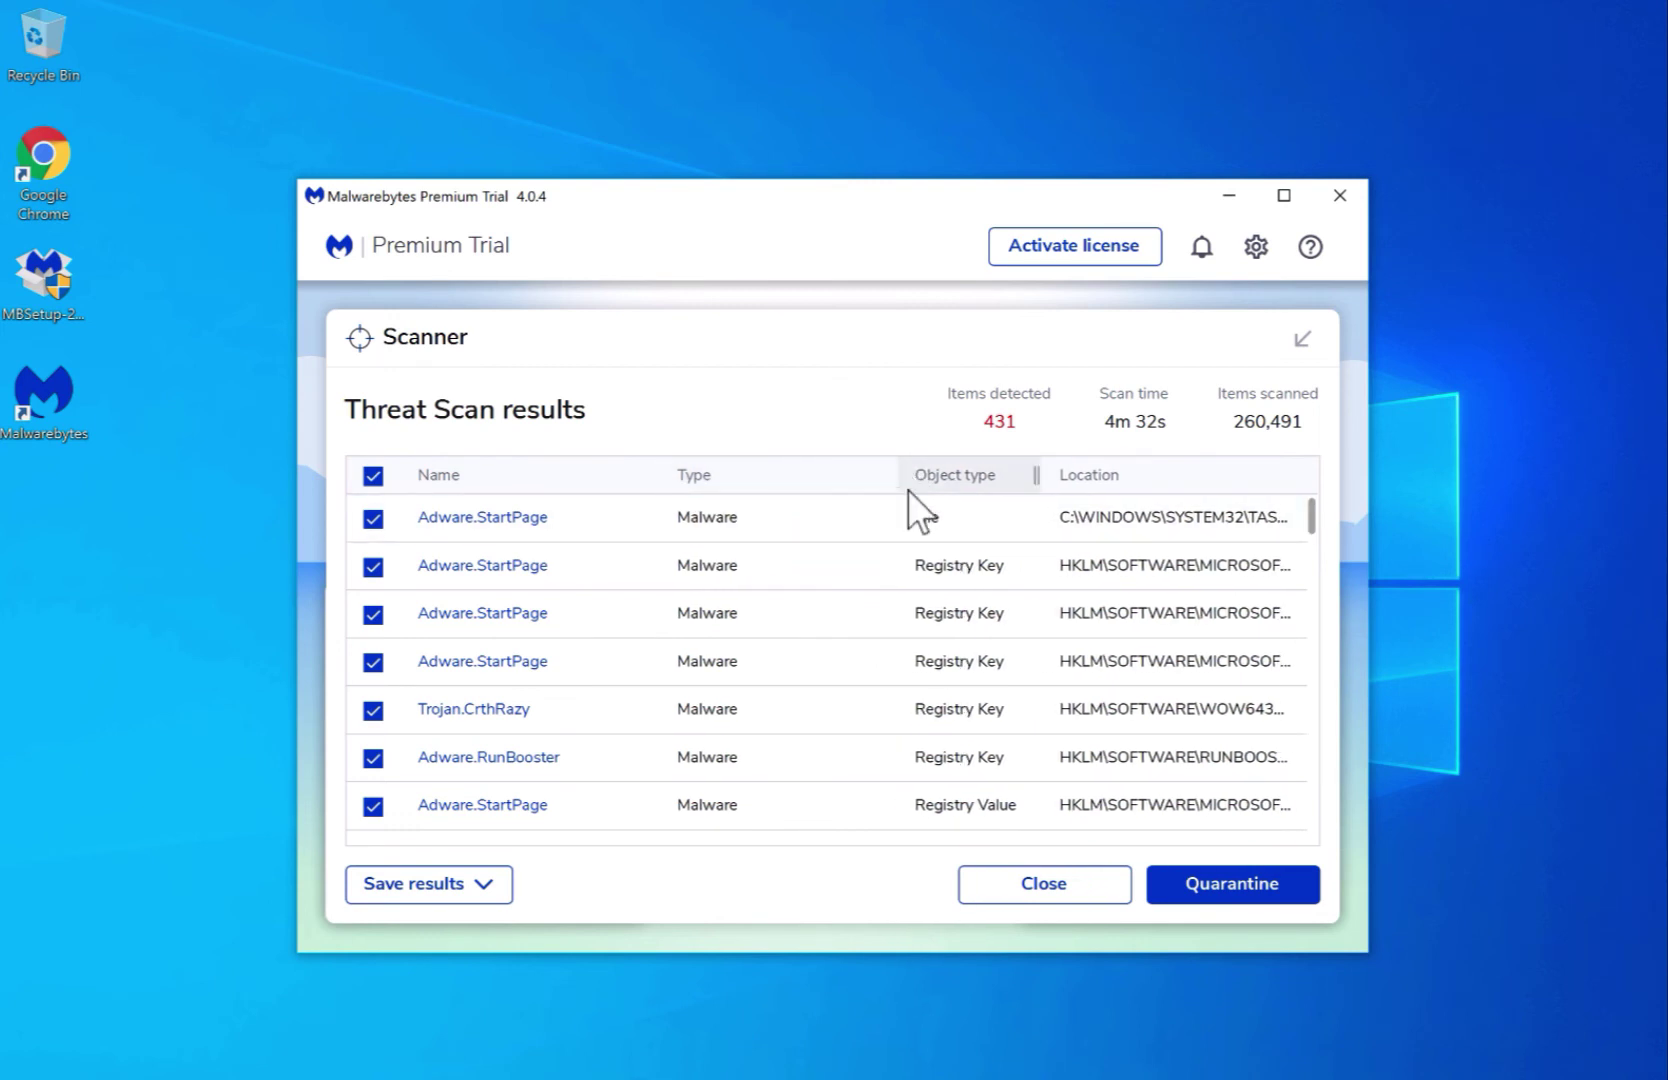
left_click_drag(1037, 478, 1156, 482)
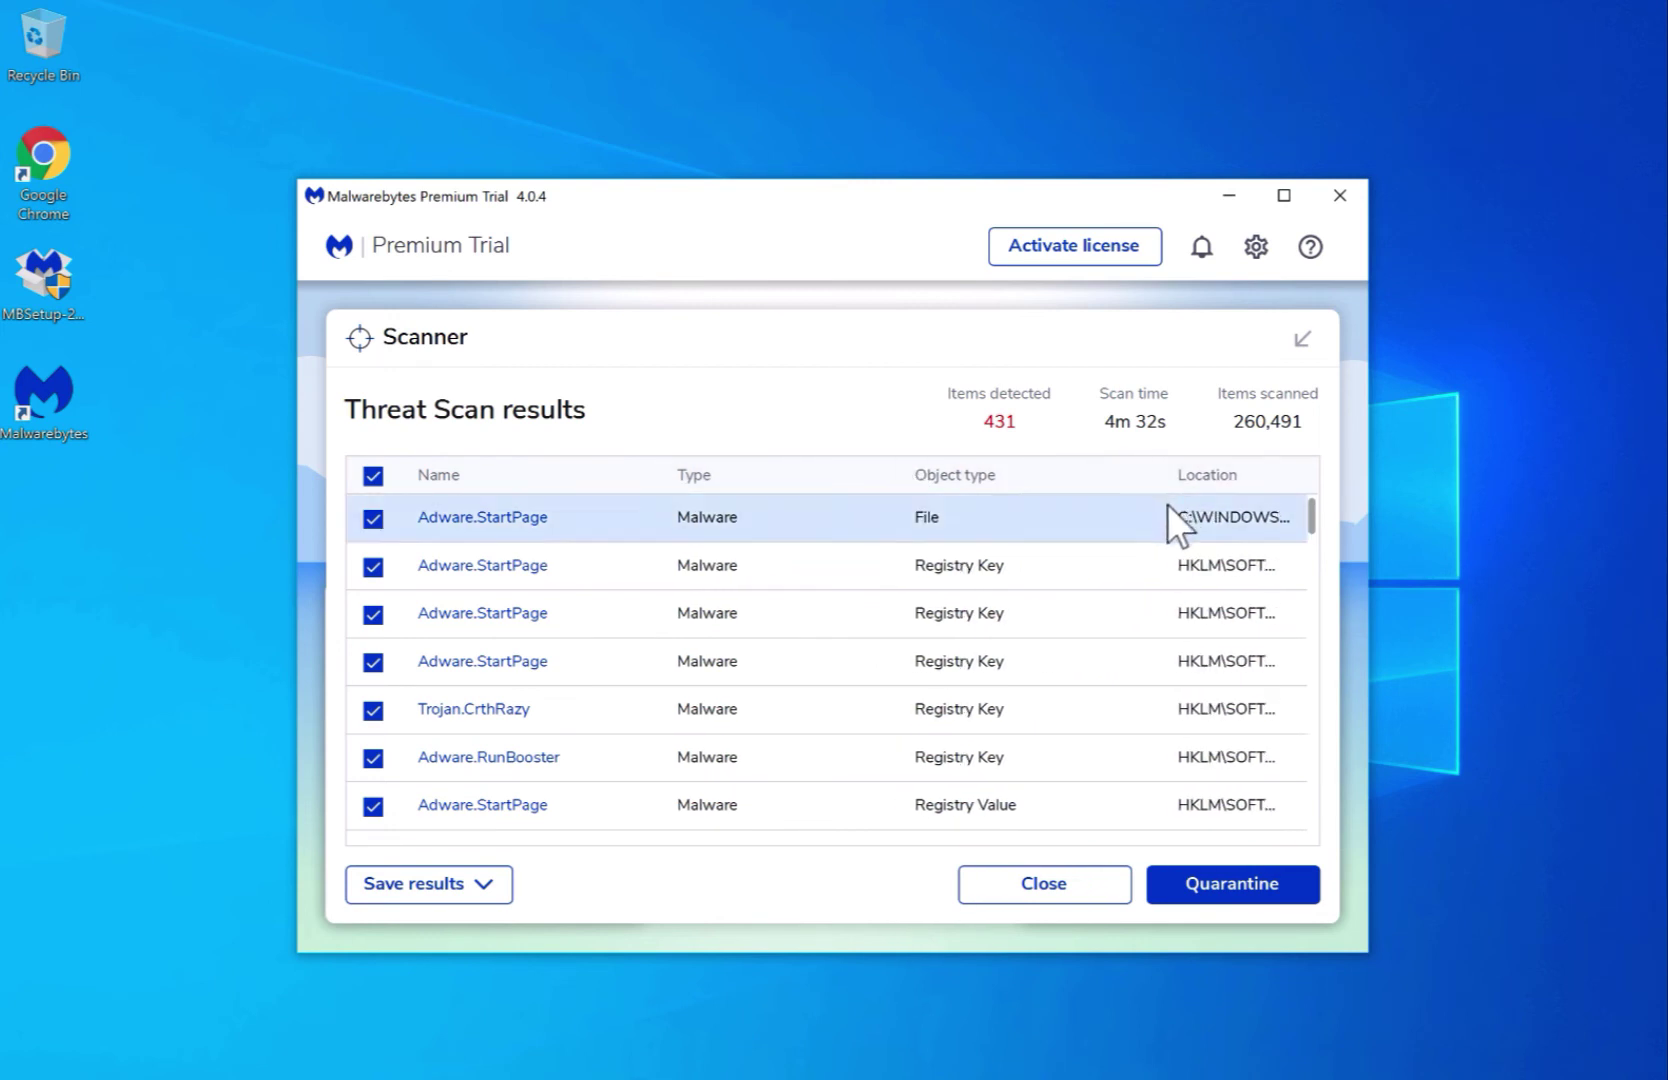
scroll(1127, 628, "down", 3)
scroll(1127, 628, "down", 3)
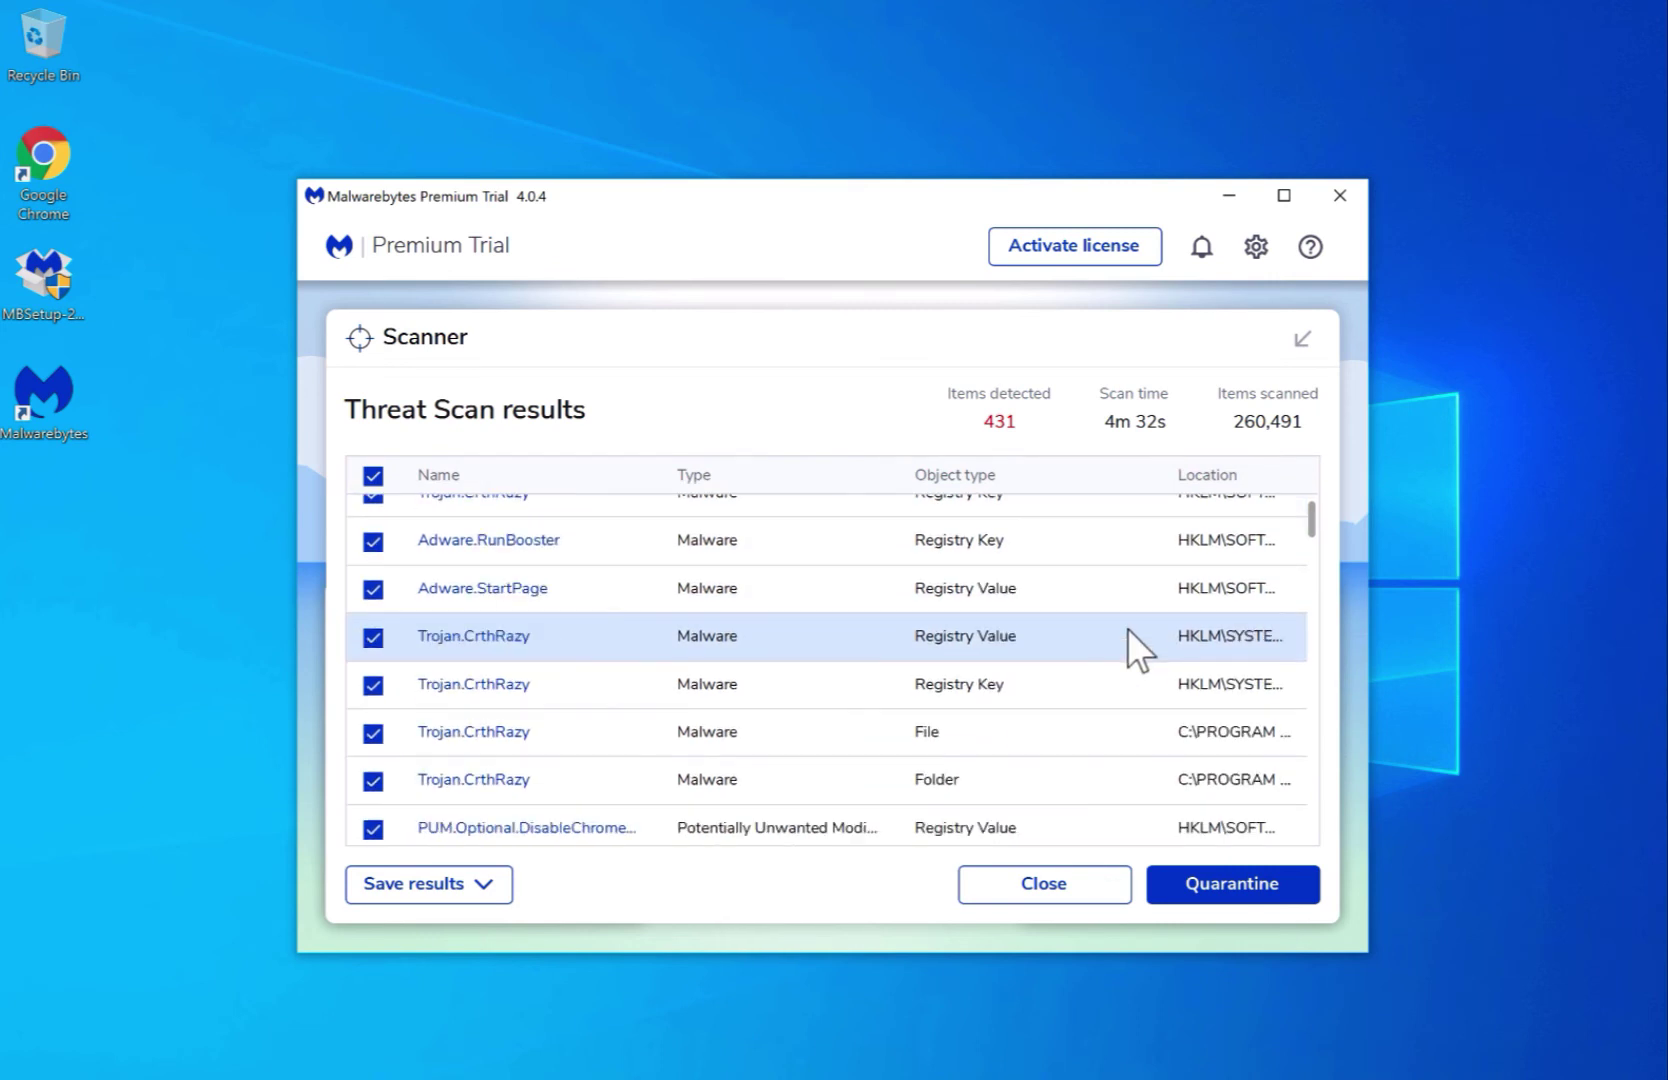
scroll(1314, 545, "down", 5)
scroll(1317, 550, "down", 2)
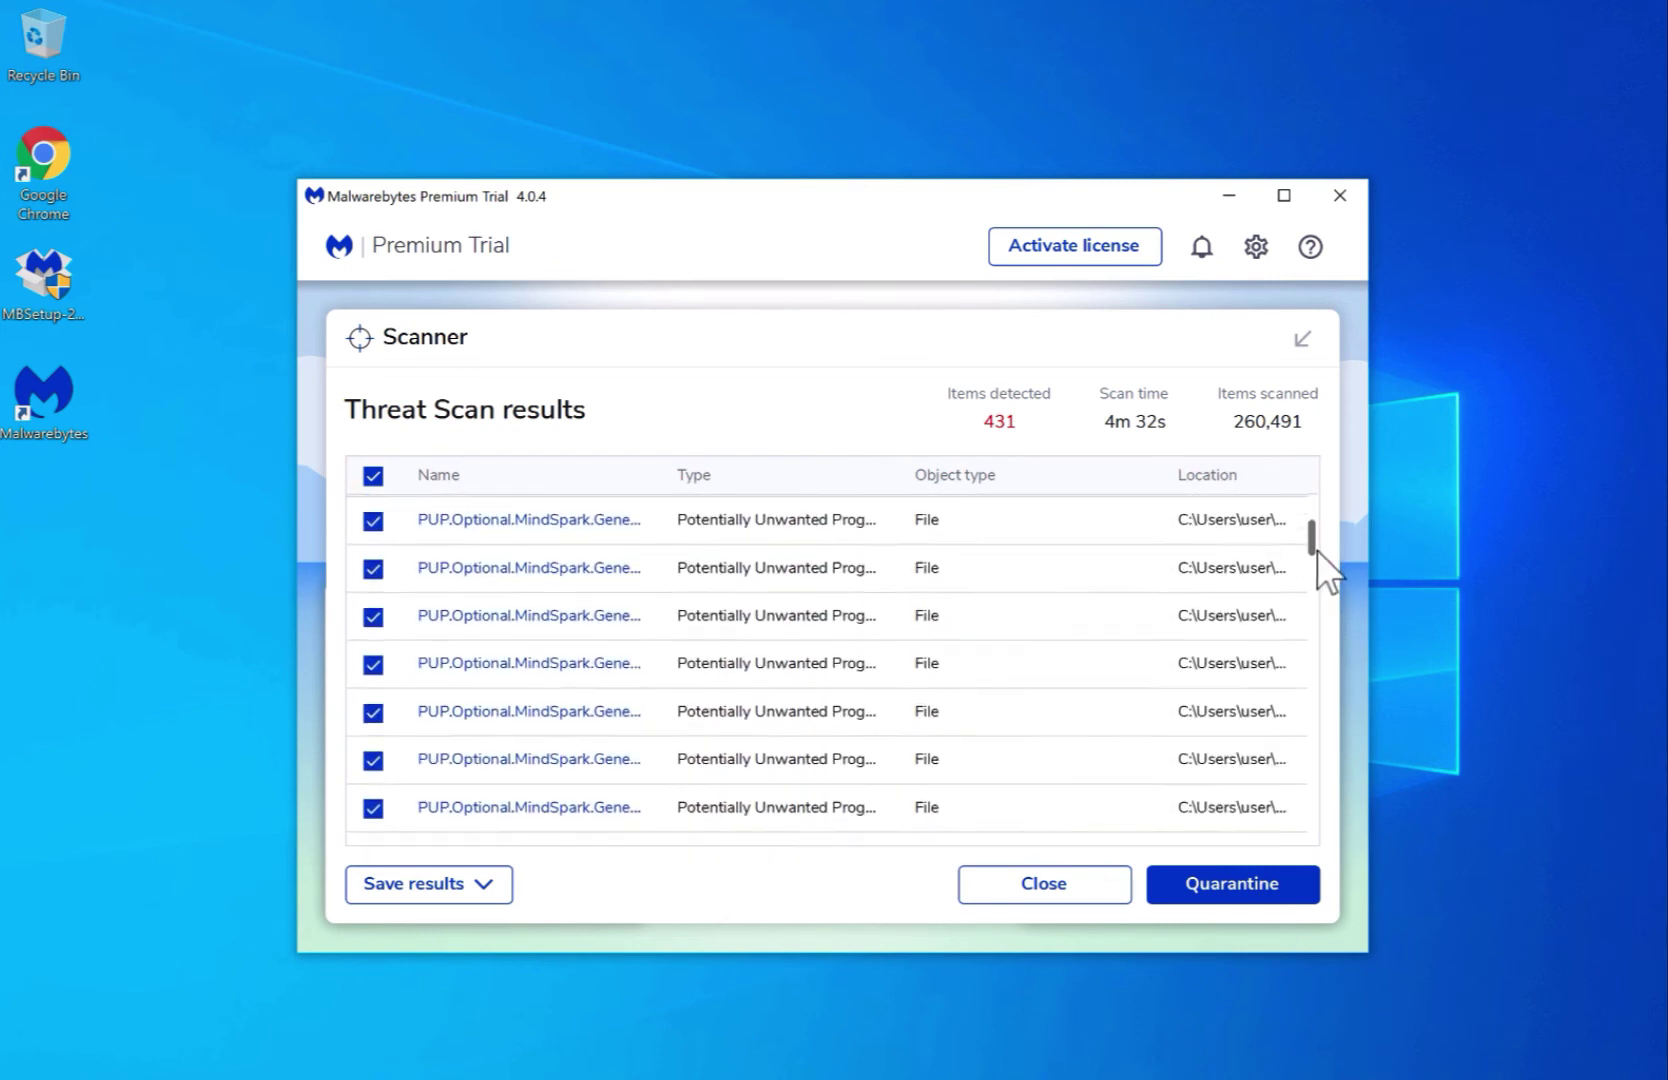
left_click_drag(665, 474, 772, 474)
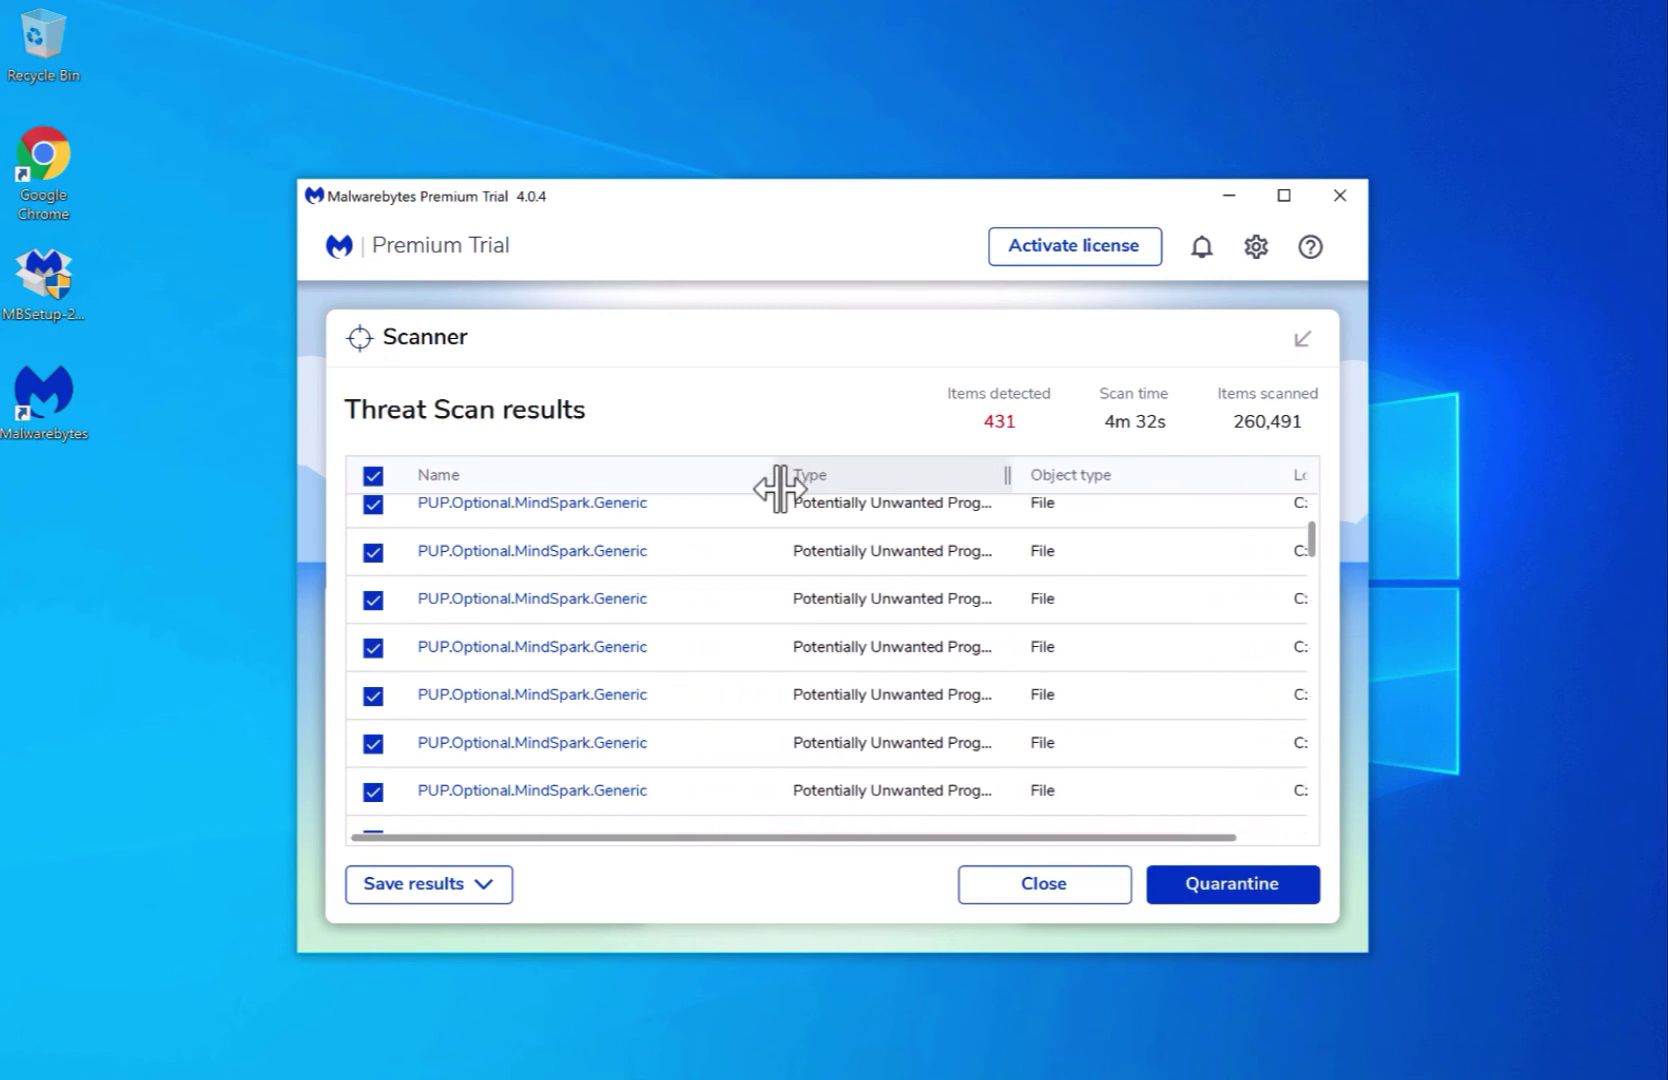
left_click_drag(1002, 475, 1047, 475)
left_click_drag(1312, 539, 1285, 813)
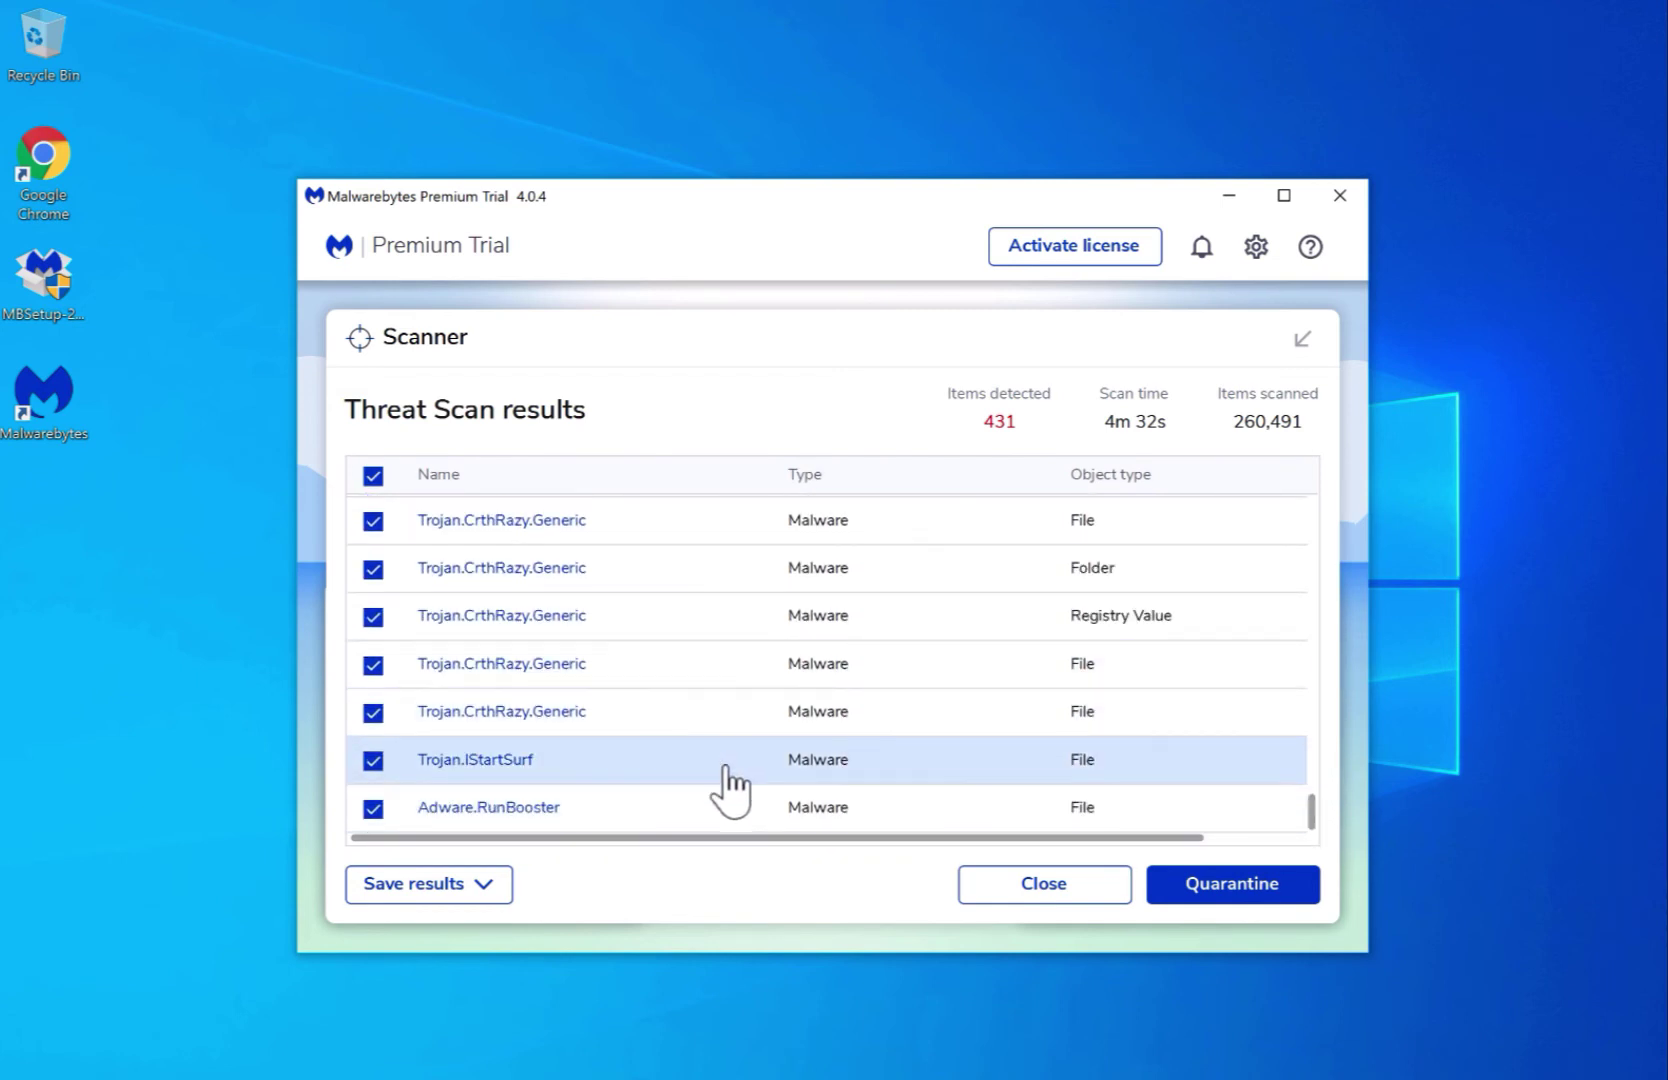
Quarantine all detected items, finish the scan summary and close Malwarebytes.
left_click(1241, 891)
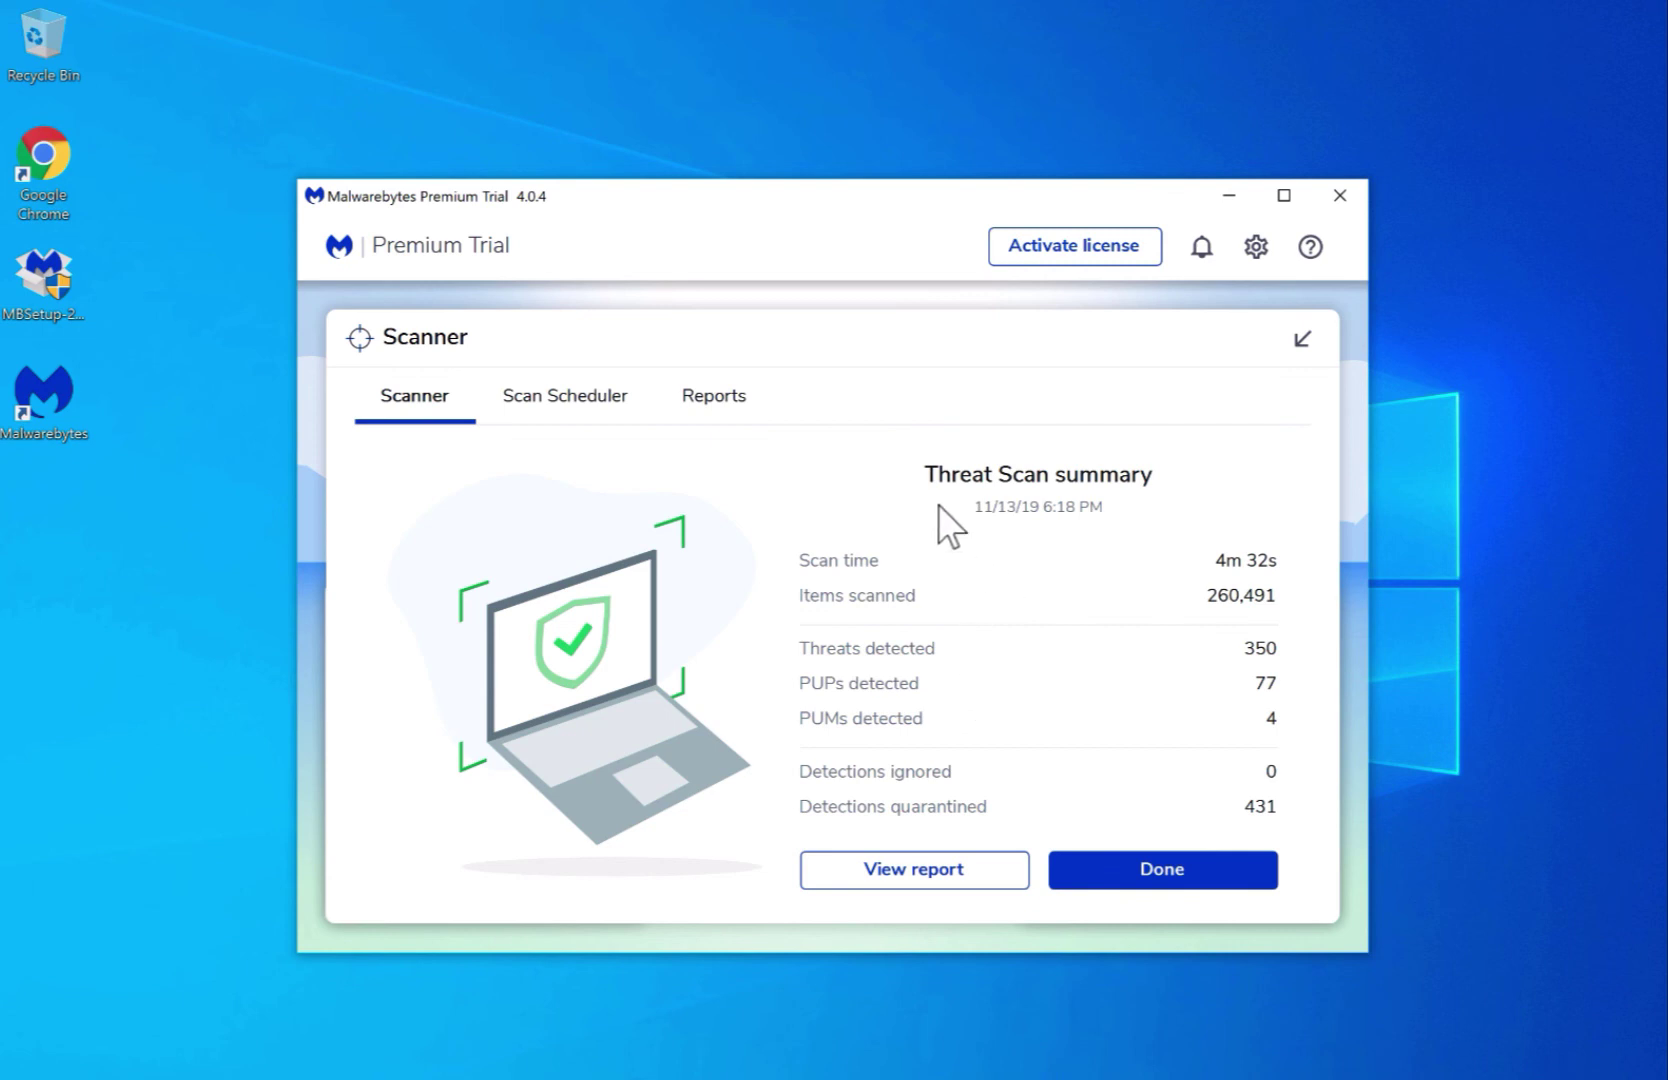
left_click(1160, 872)
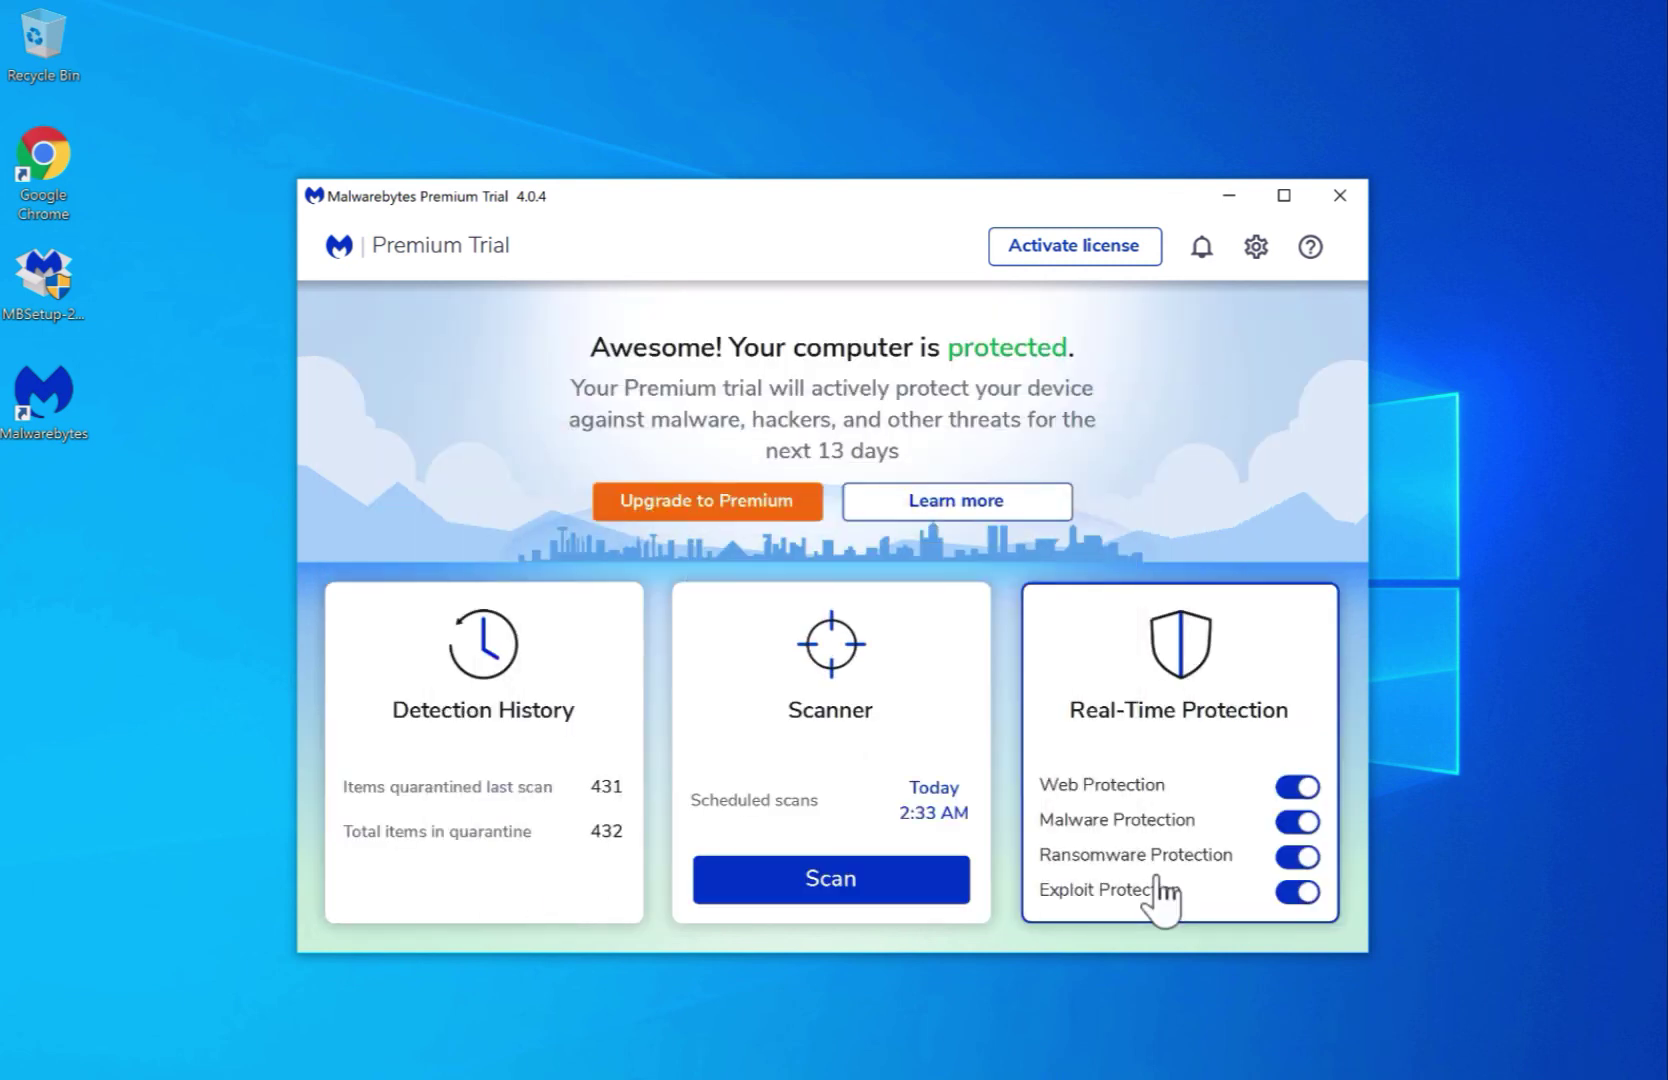
left_click(1330, 200)
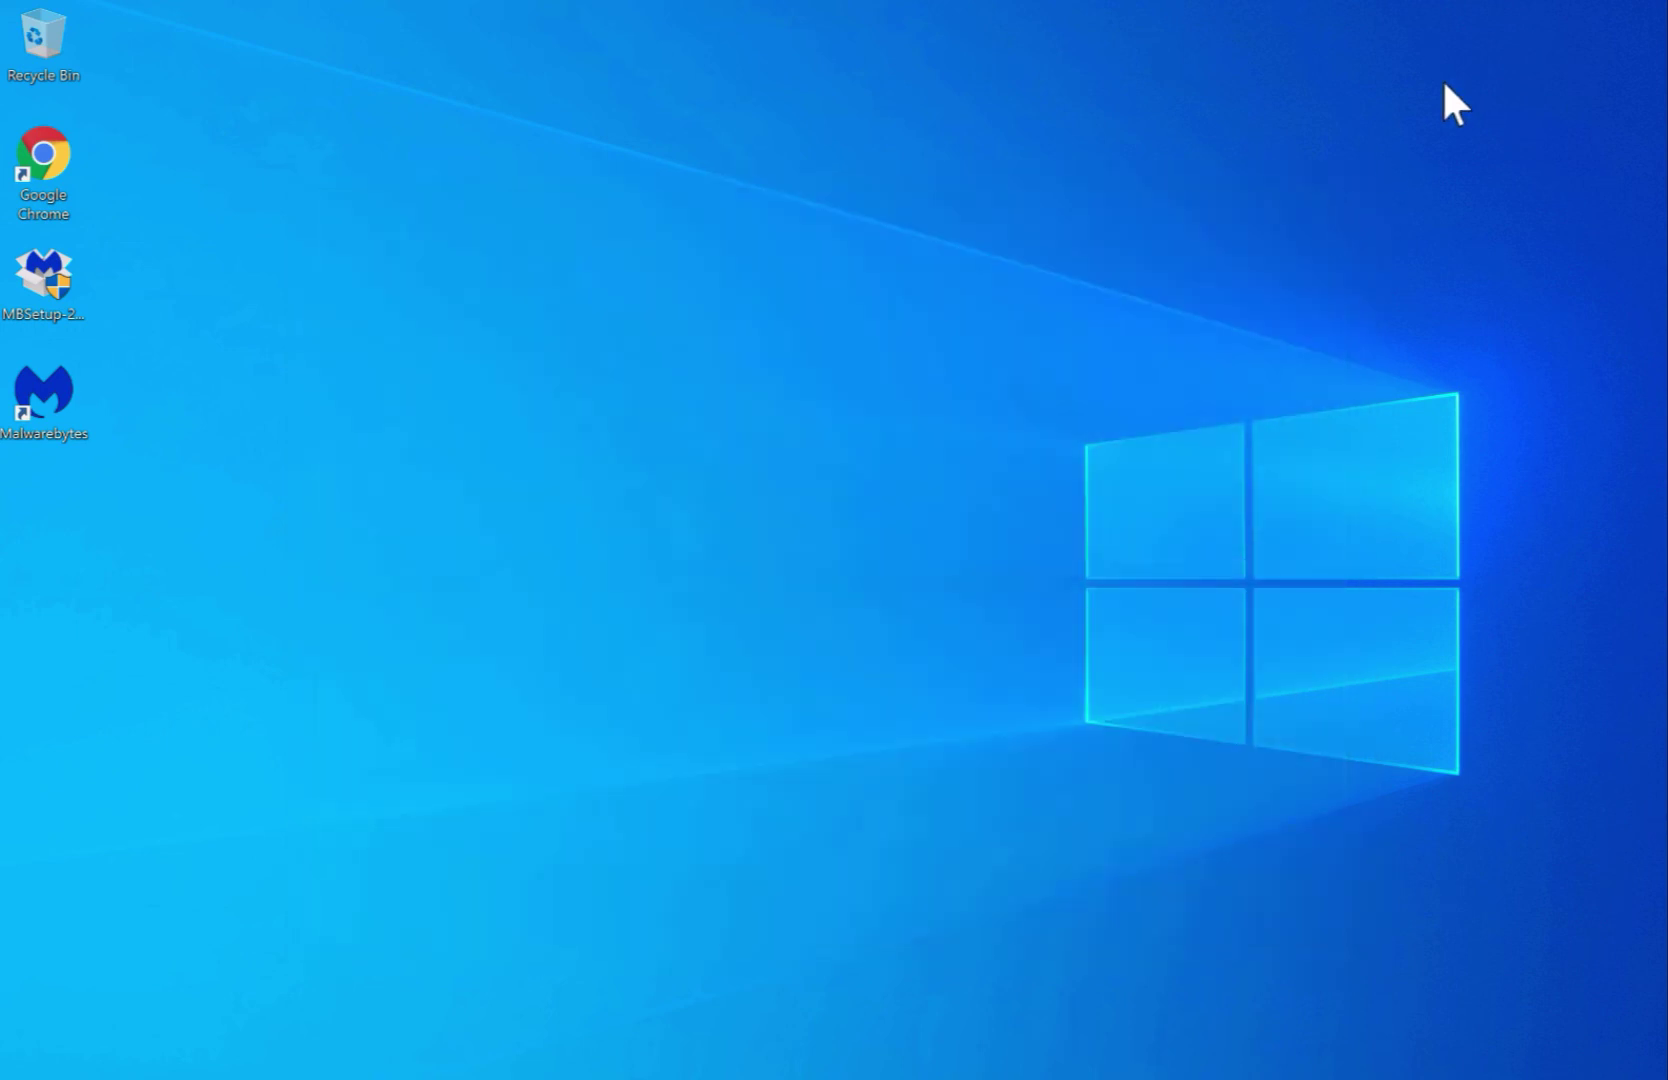